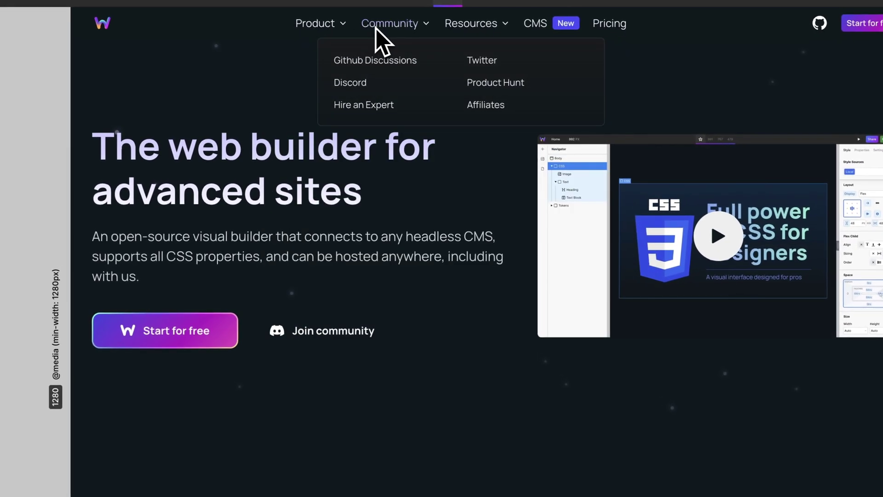
Scroll the Ani Motion demo down through the Radix components section.
mouse_move(341, 26)
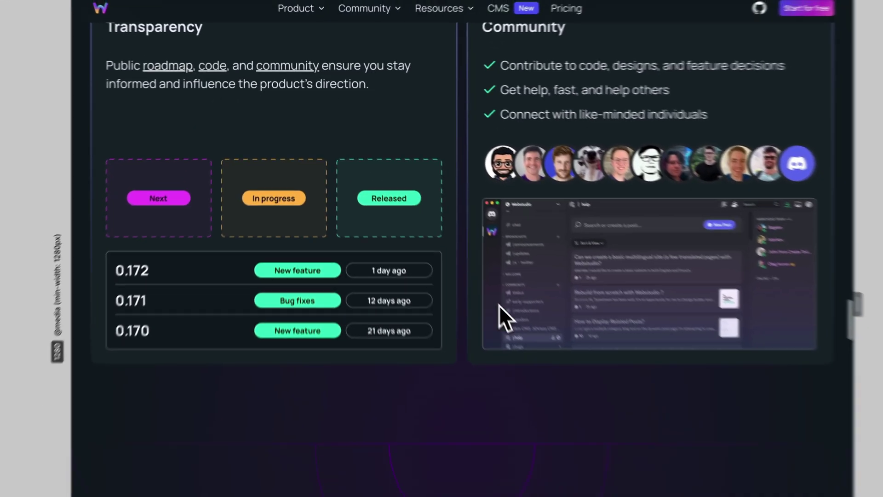
scroll(521, 316, down, 5)
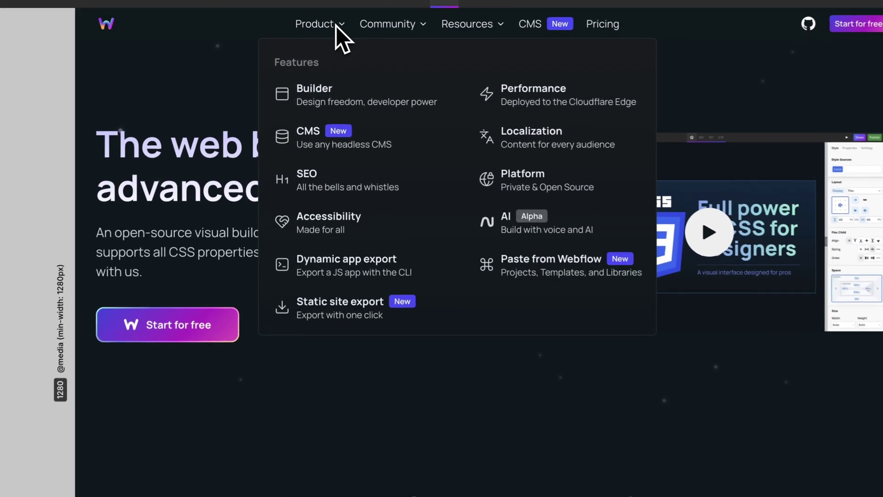
mouse_move(372, 29)
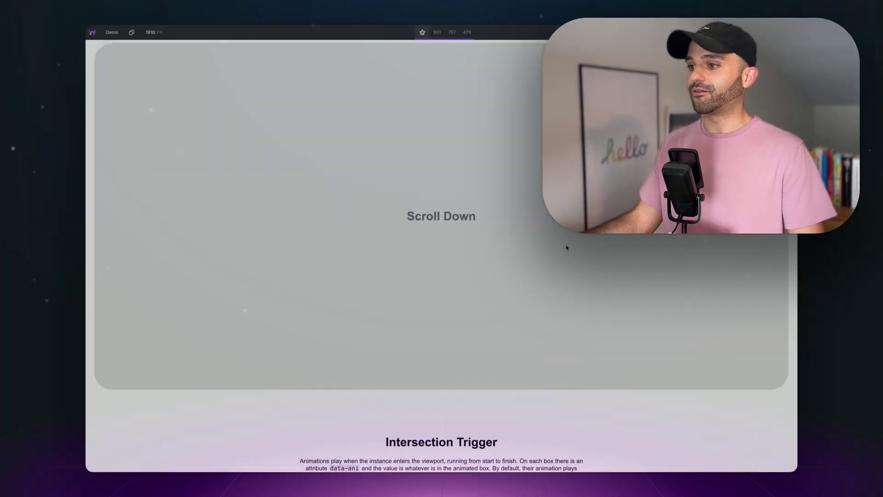
scroll(567, 247, down, 5)
scroll(567, 247, down, 5)
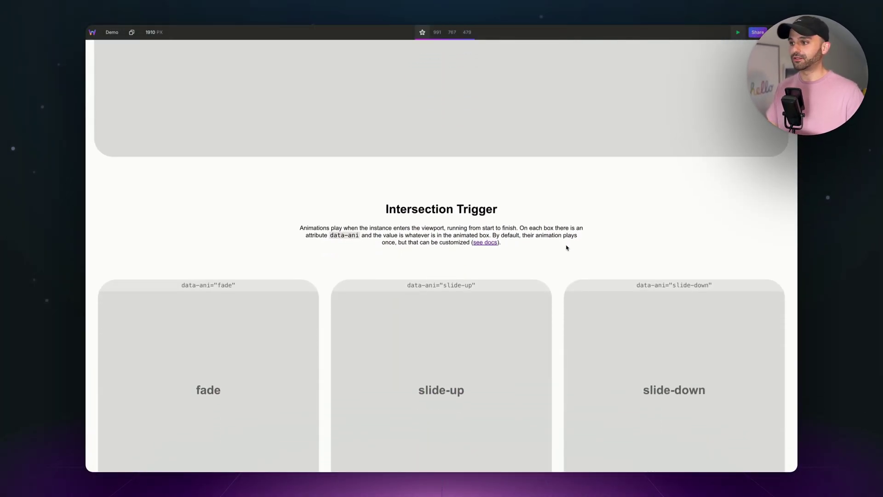
scroll(567, 247, down, 6)
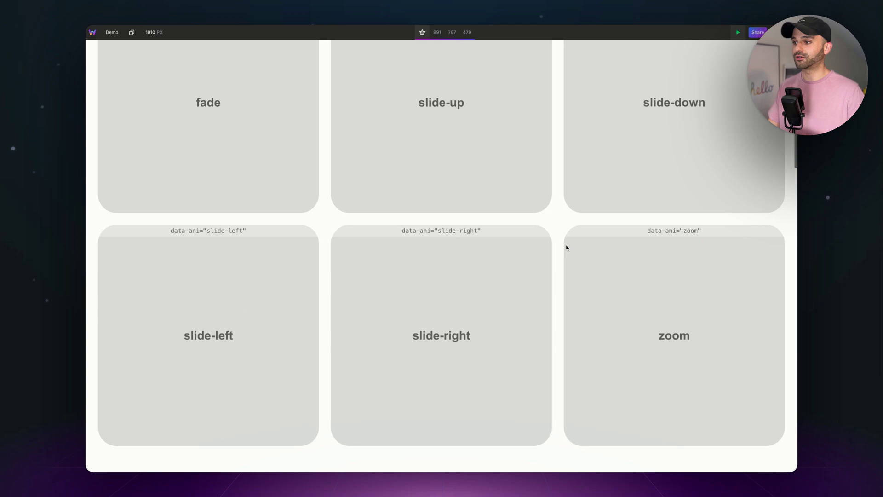
scroll(567, 248, down, 6)
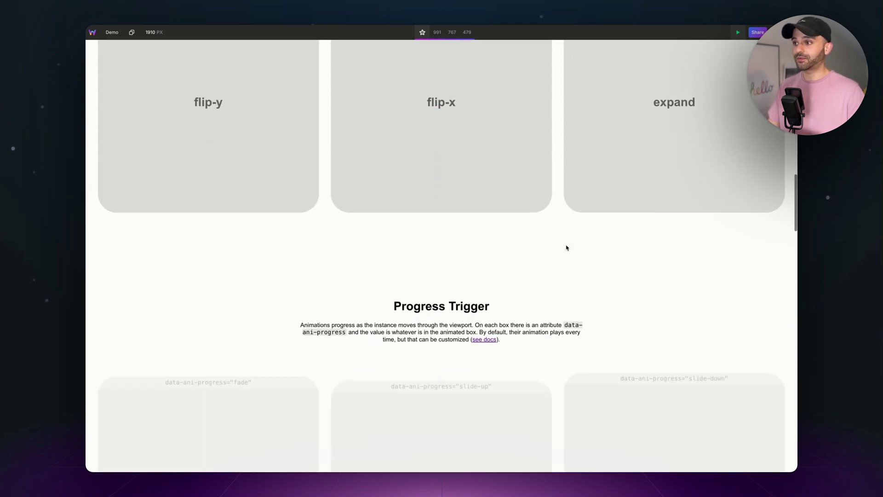
scroll(566, 247, down, 4)
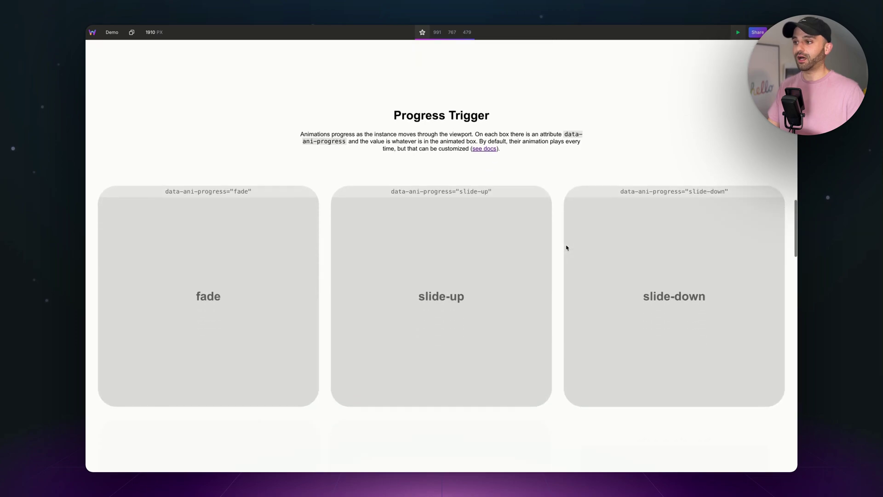
scroll(566, 248, down, 4)
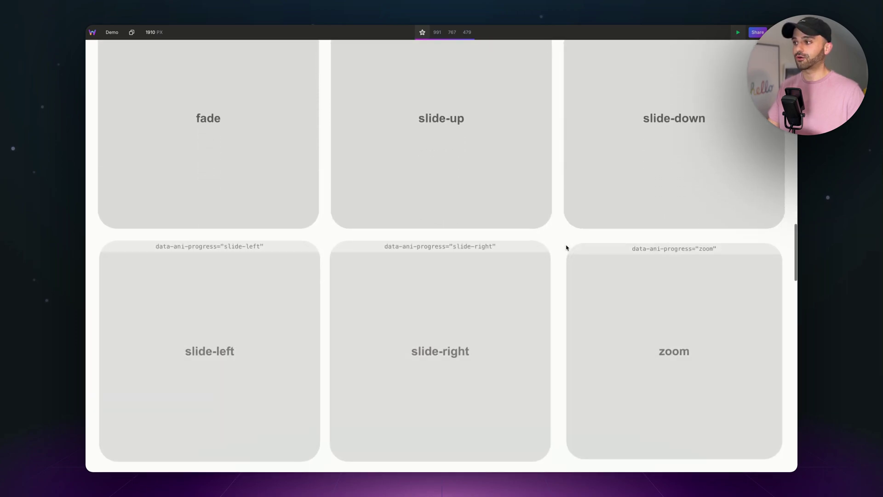
scroll(566, 247, down, 4)
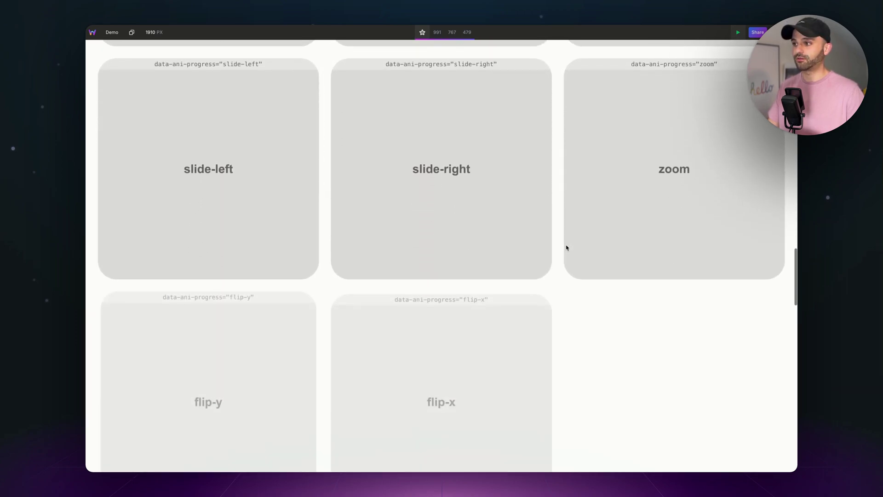
scroll(567, 247, up, 5)
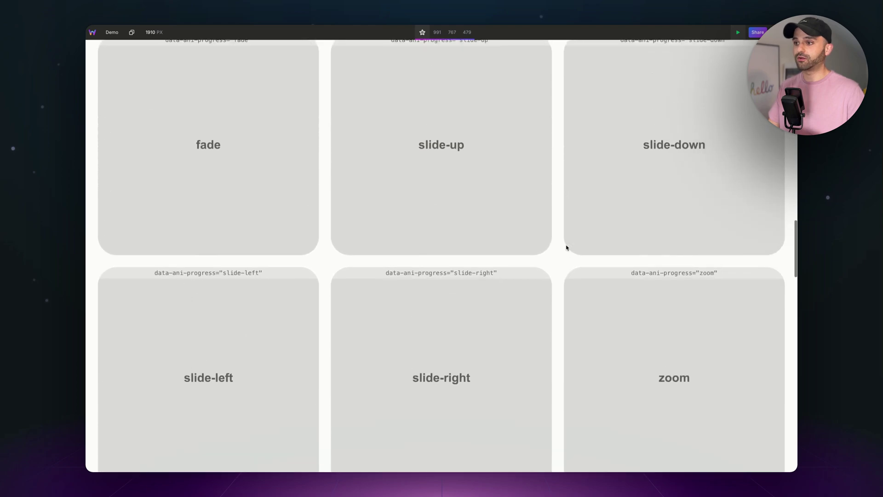
scroll(566, 248, up, 5)
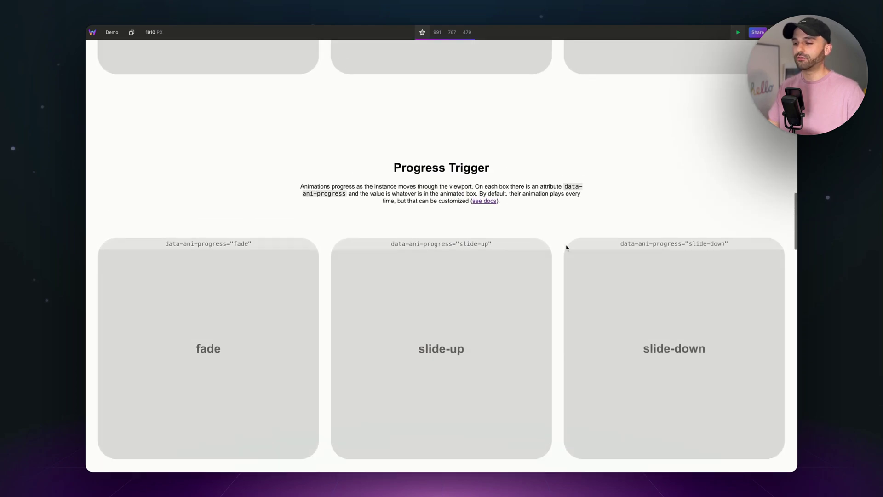
Scroll further down to the Apply An Animation To All Children section.
scroll(566, 247, down, 6)
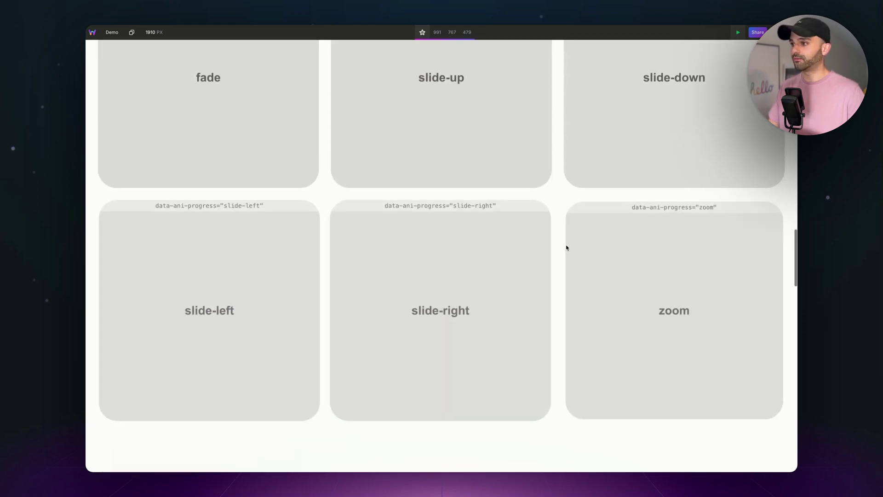
scroll(567, 247, down, 4)
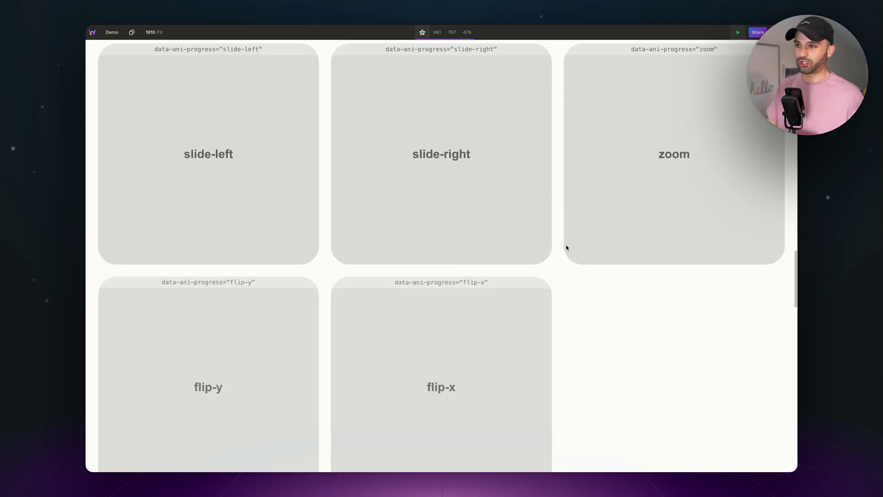
scroll(566, 247, down, 5)
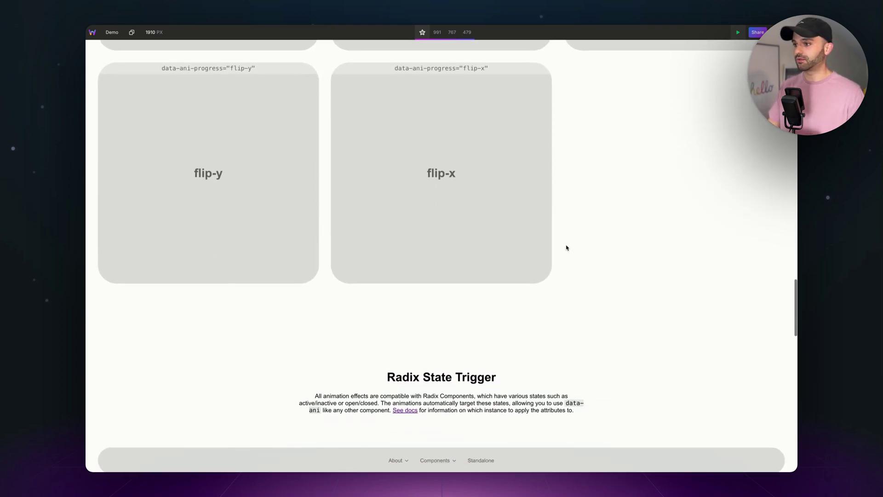
scroll(567, 247, down, 3)
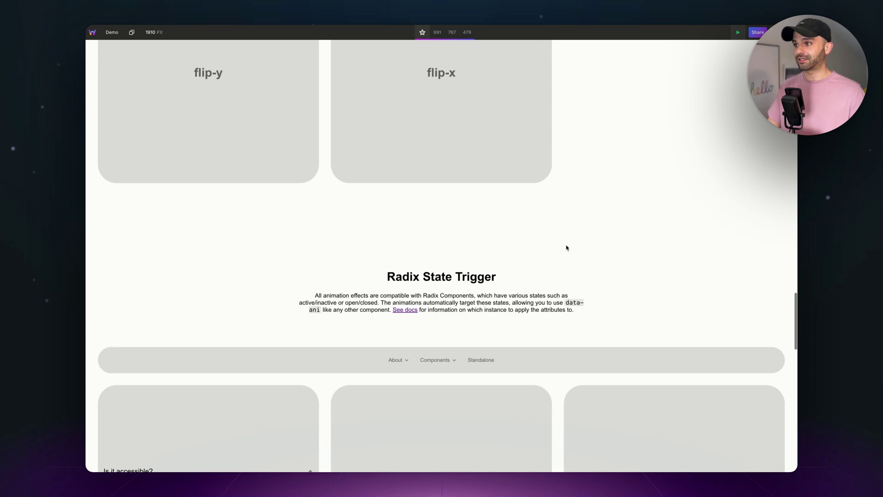
scroll(566, 247, down, 4)
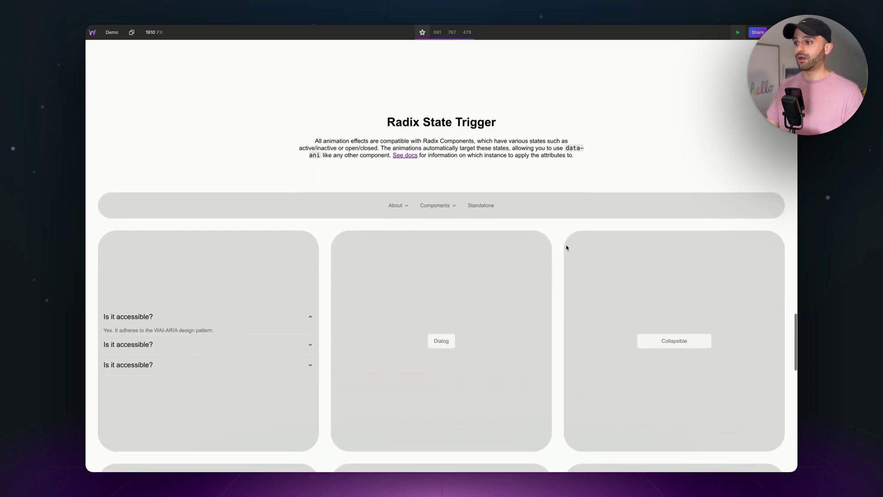
scroll(566, 248, down, 1)
scroll(564, 247, down, 1)
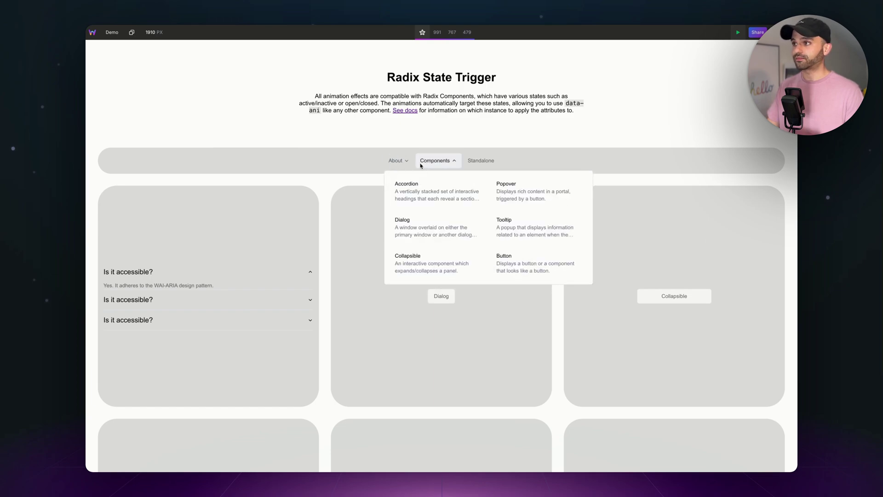
scroll(247, 244, down, 1)
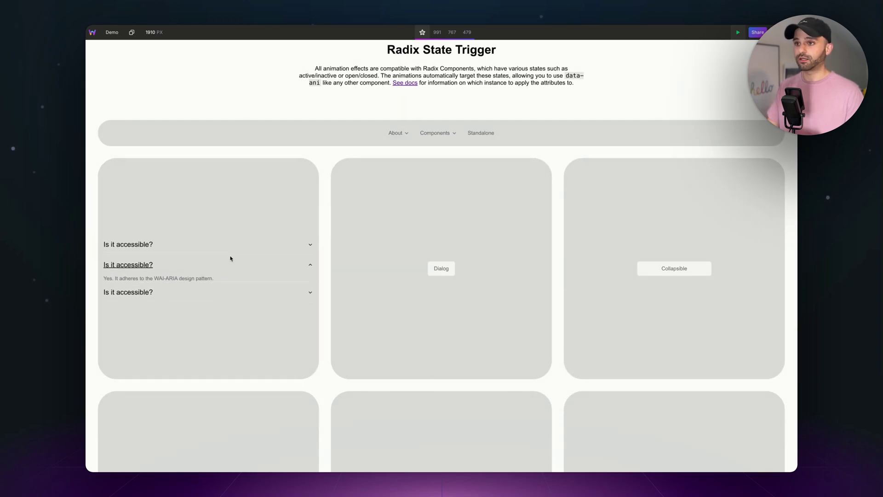
scroll(221, 263, down, 5)
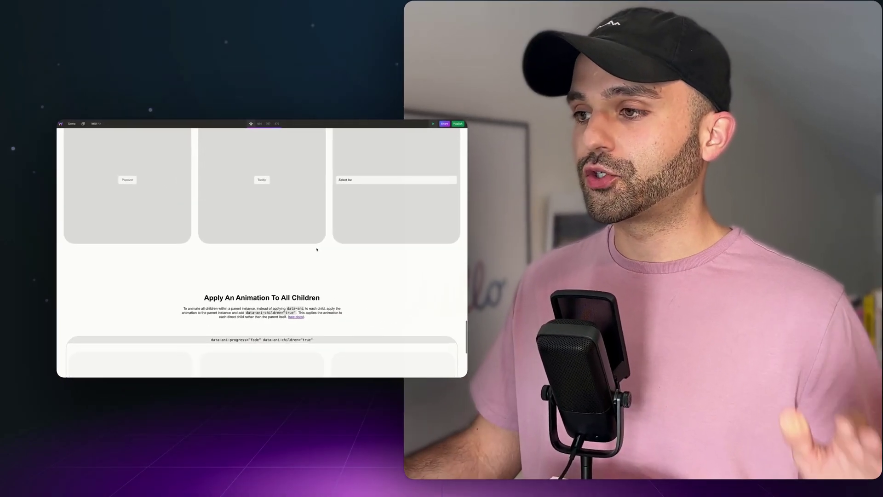
scroll(306, 249, down, 2)
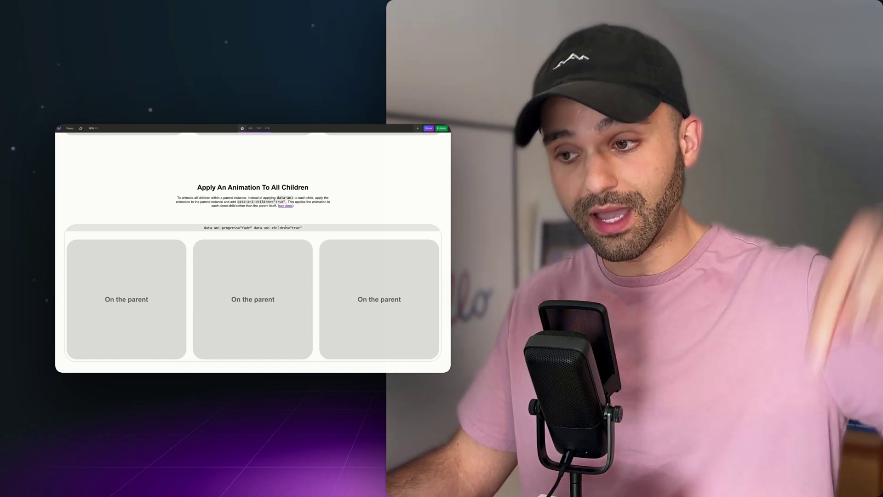
scroll(286, 226, down, 3)
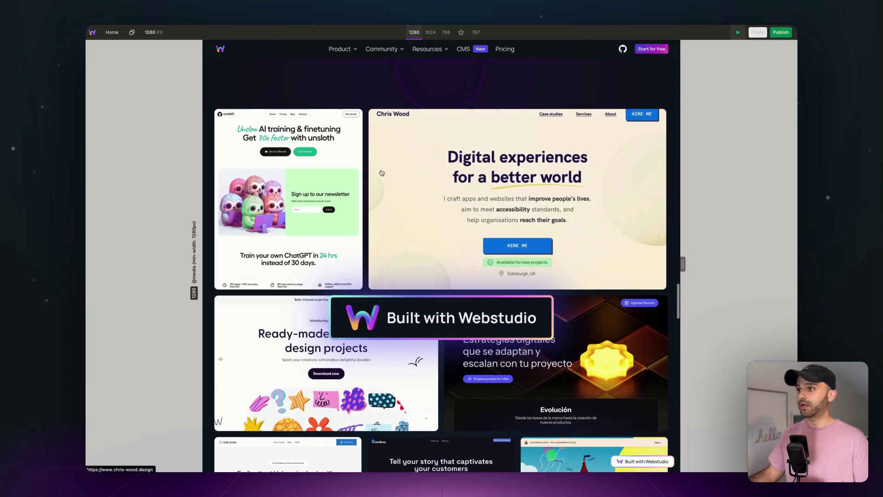
Insert the Ani Motion code from the marketplace into the homepage.
scroll(542, 115, down, 1)
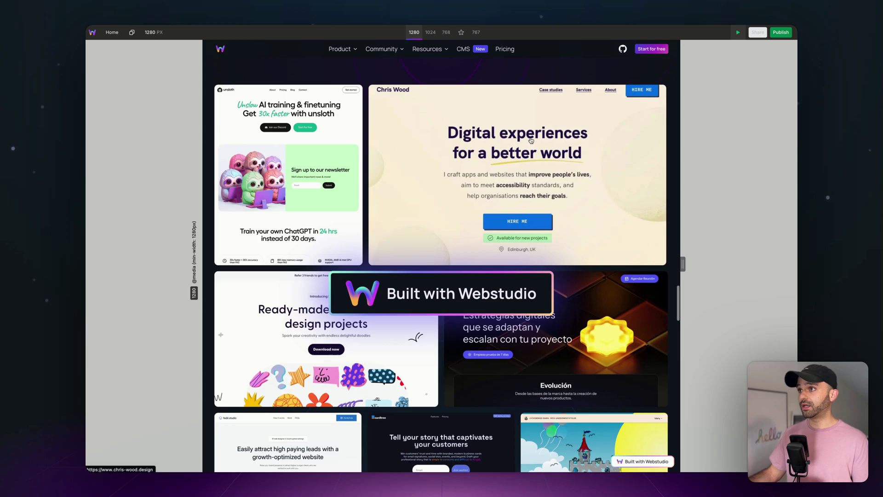
click(737, 33)
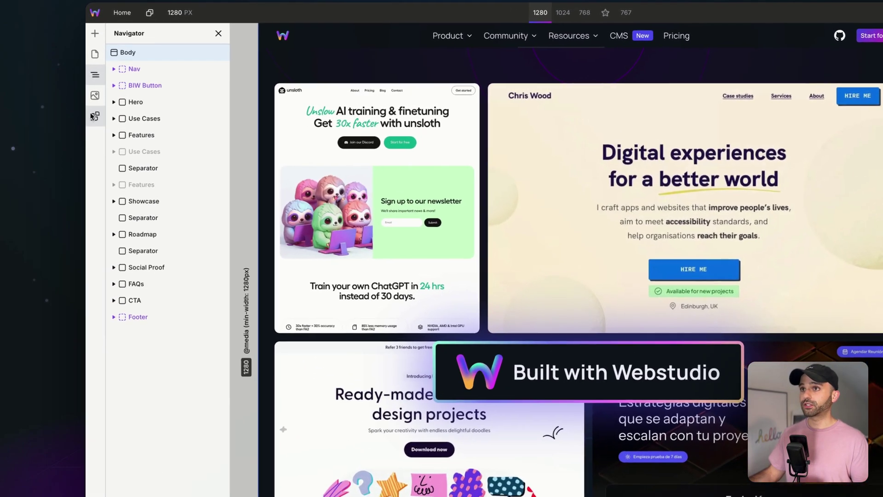
click(92, 107)
click(148, 316)
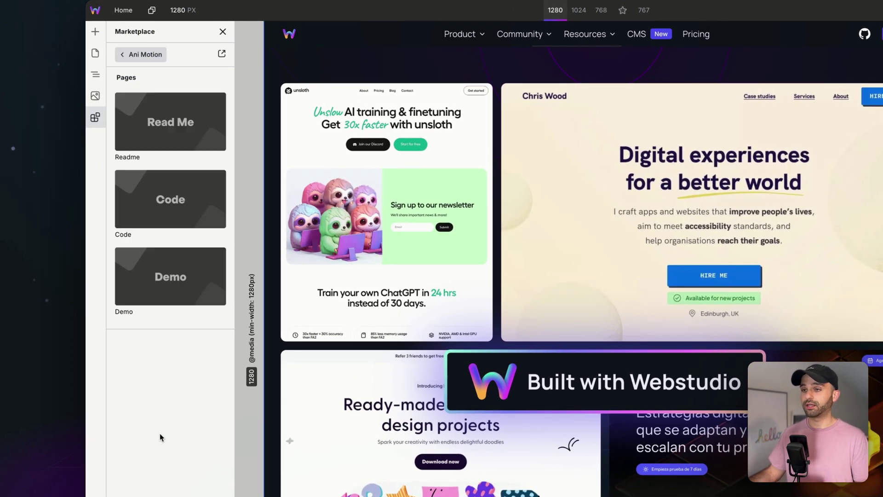
click(188, 197)
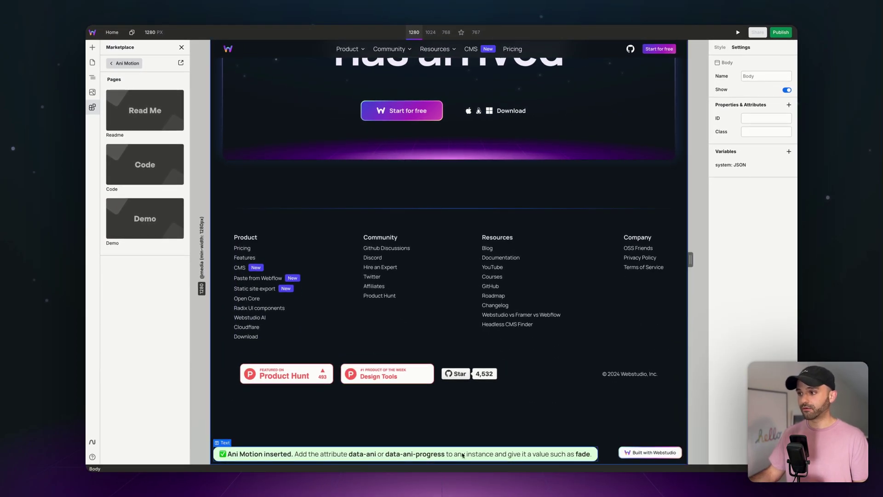
Delete the Ani Motion confirmation text and select the Ani Motion instance inside Nav.
click(463, 456)
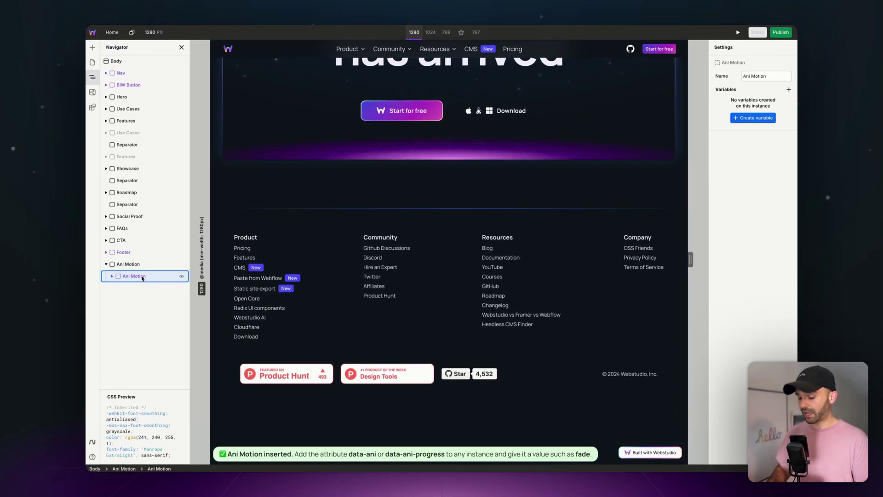
key(Delete)
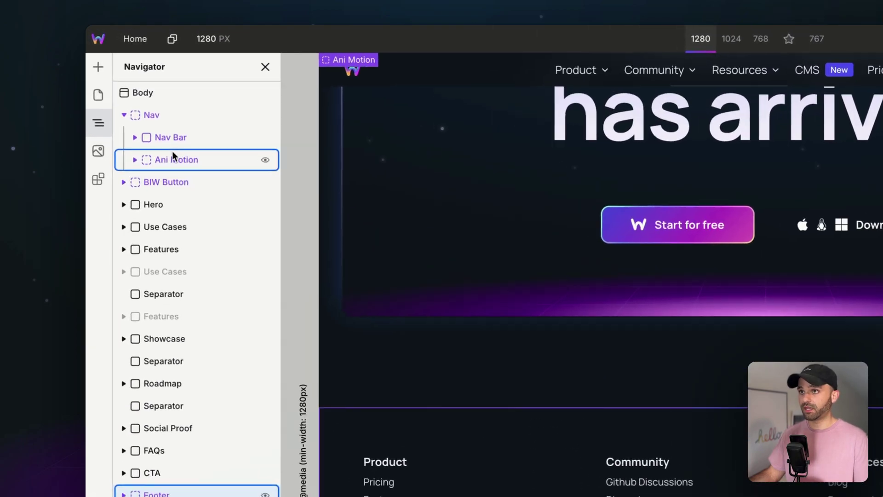
click(140, 97)
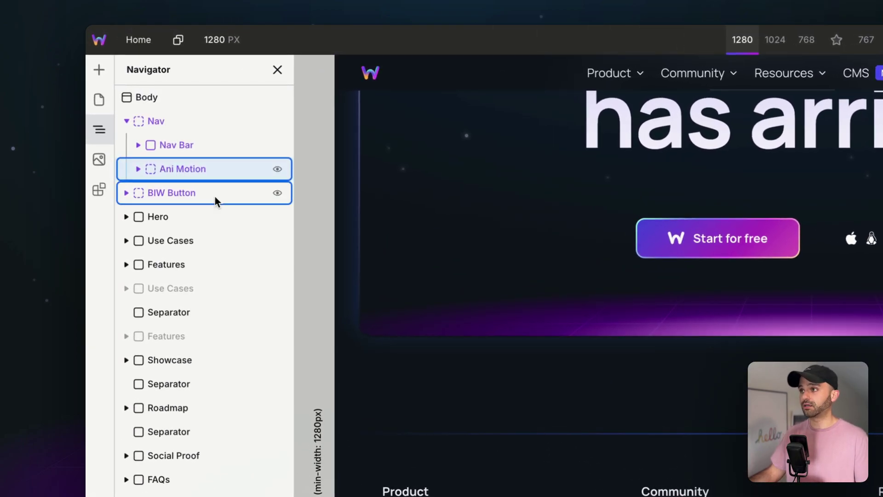
scroll(506, 346, down, 15)
scroll(506, 345, up, 10)
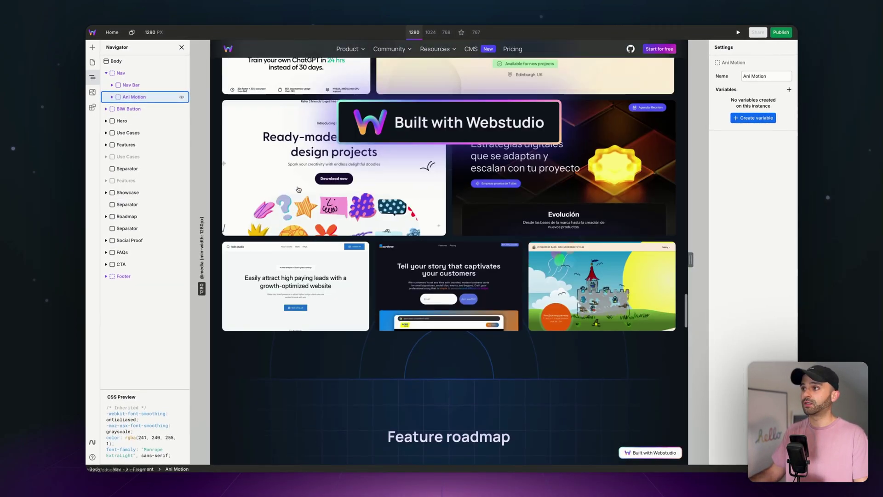
scroll(298, 190, up, 5)
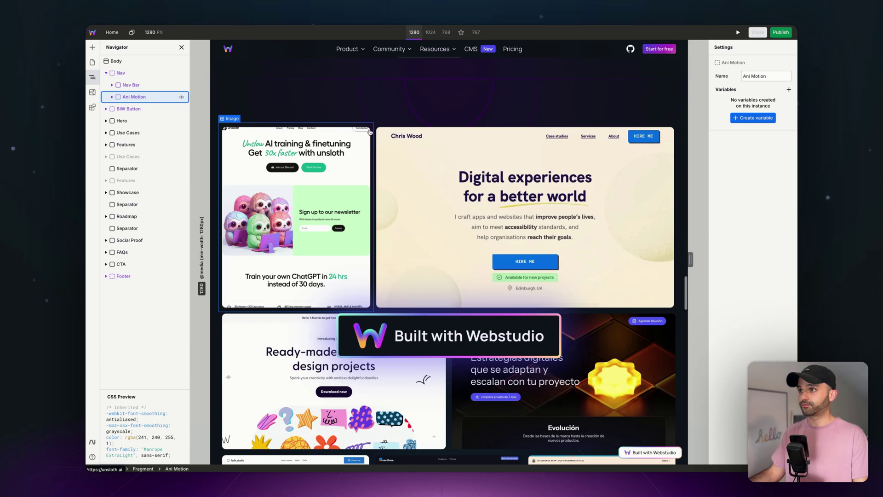
Start adding a data-ani attribute to the Unsloth showcase link.
click(370, 132)
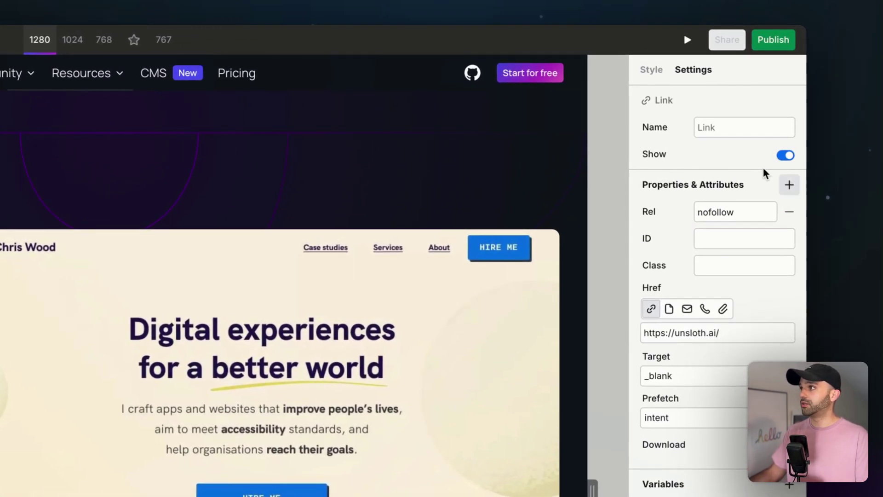
click(790, 188)
text(data-ani)
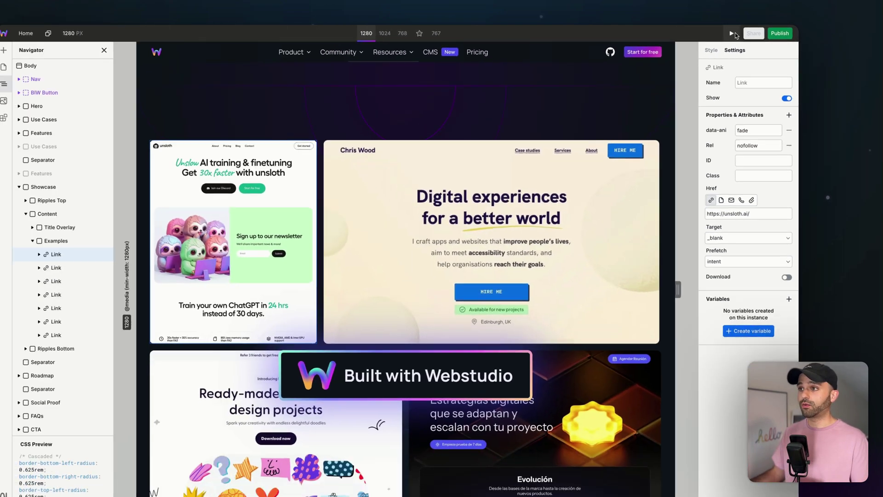
Preview the page and scroll to check the Unsloth card animation.
click(687, 39)
scroll(667, 130, up, 10)
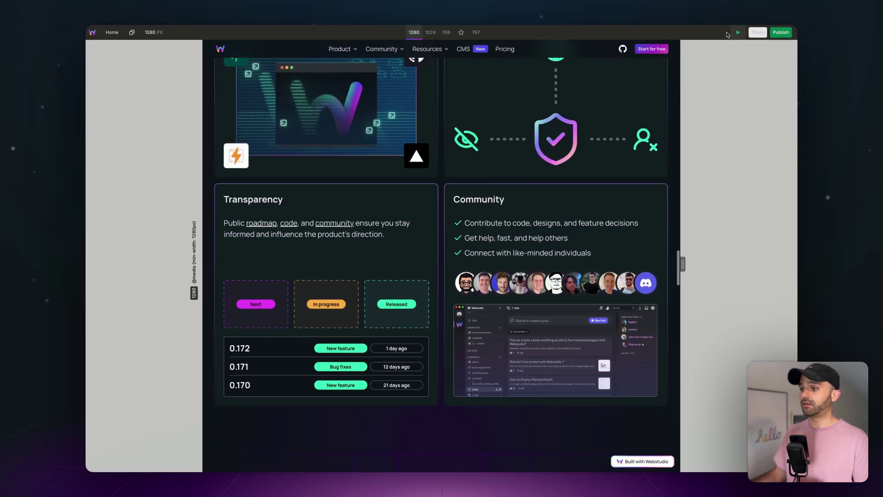
click(738, 33)
click(737, 32)
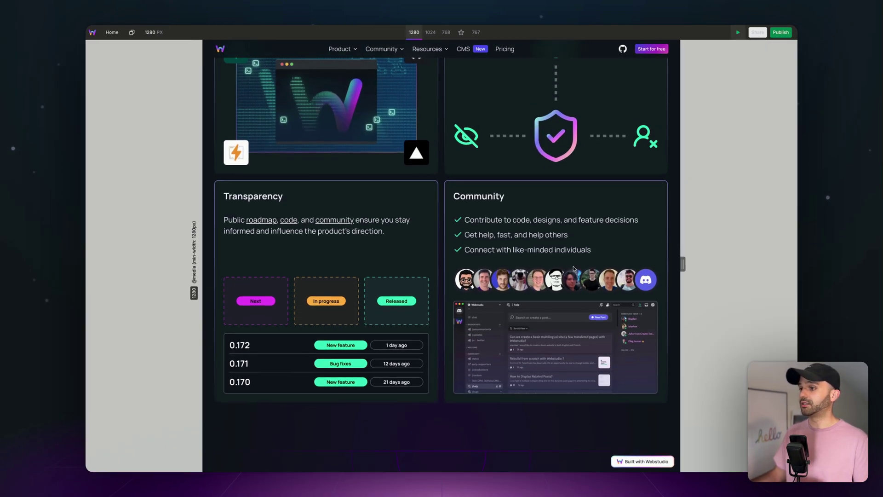
scroll(573, 269, down, 3)
scroll(574, 269, down, 5)
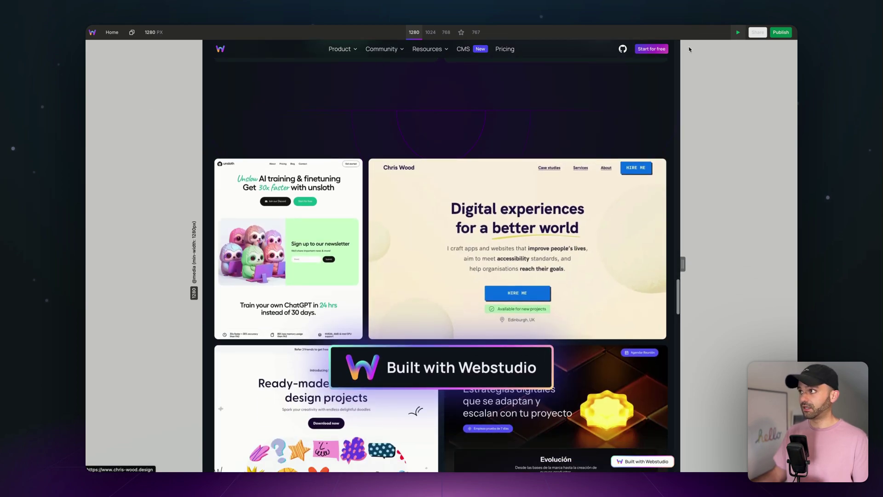
click(738, 33)
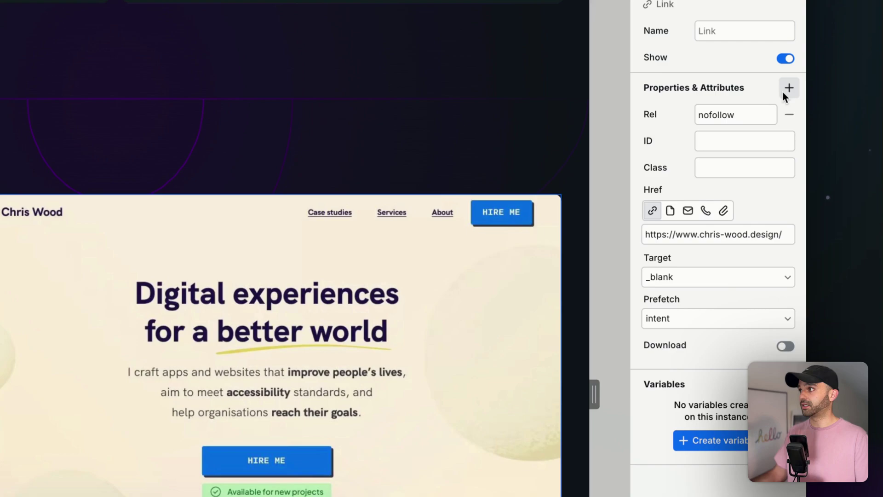
Give the Chris Wood link a data-ani attribute with value fade and preview it.
click(788, 105)
text(data-ani)
key(Return)
text(fade)
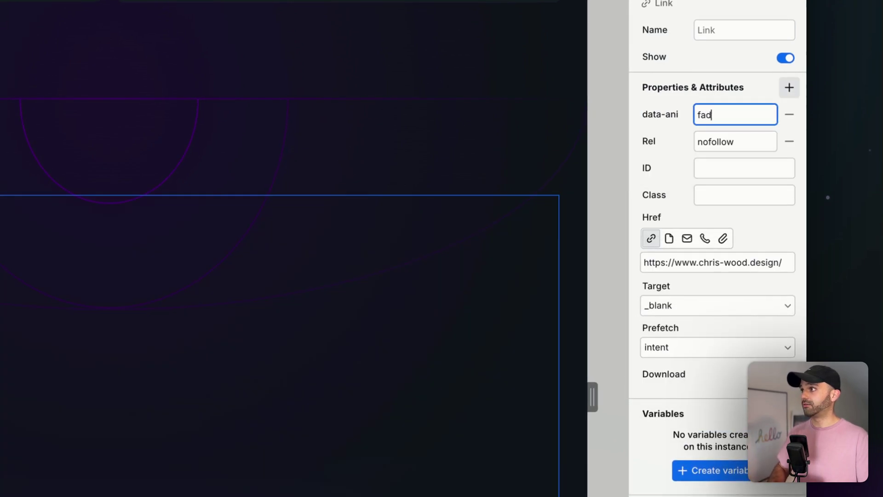
key(super+shift+p)
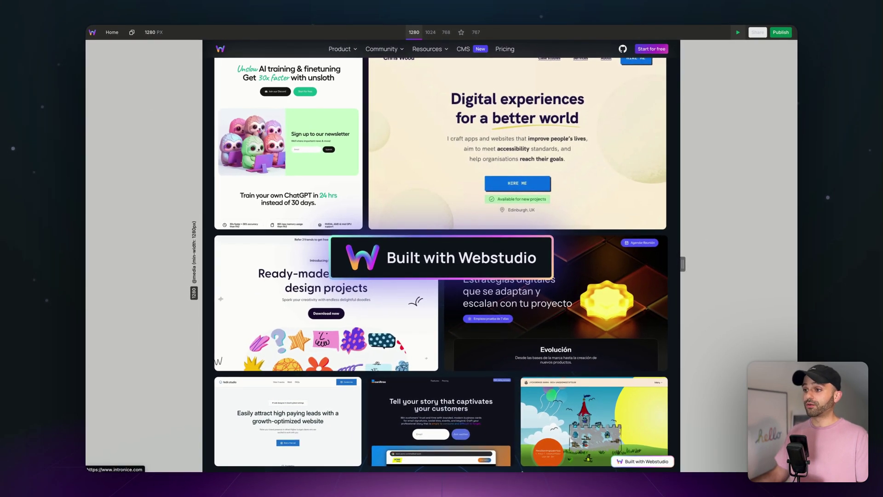
scroll(572, 114, down, 2)
scroll(451, 121, up, 4)
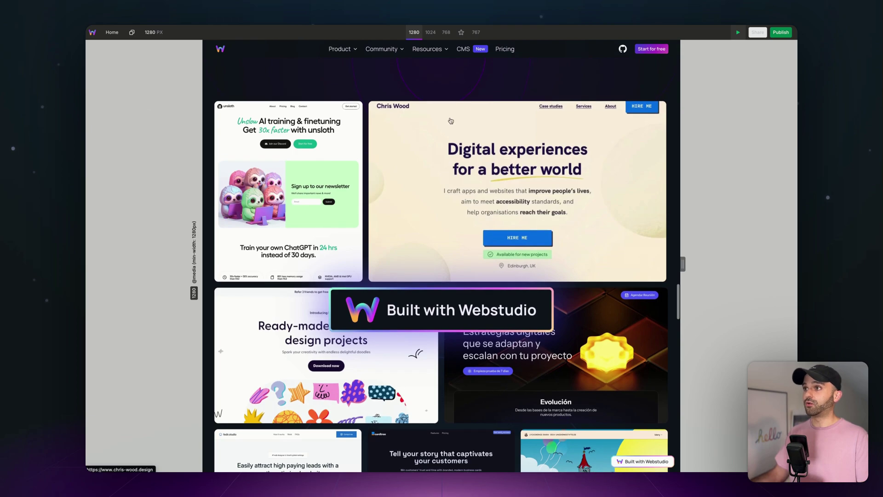
Add a data-ani attribute with value fade to the Examples container.
click(738, 32)
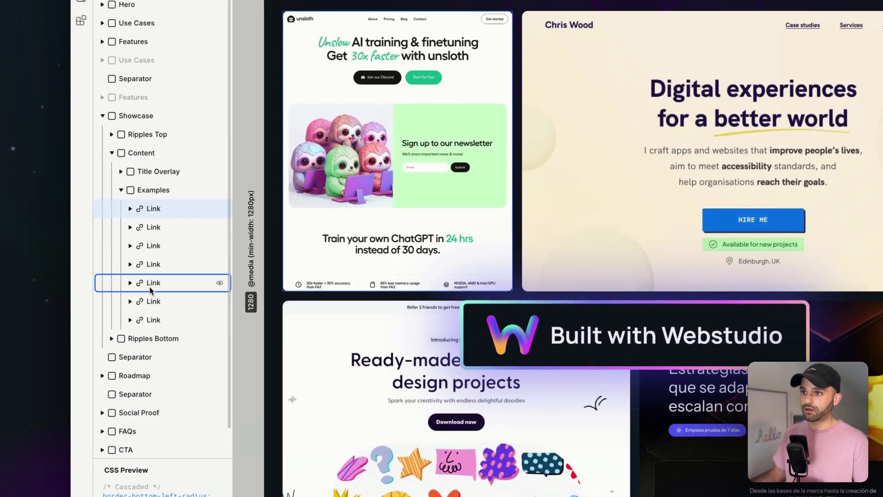
click(134, 228)
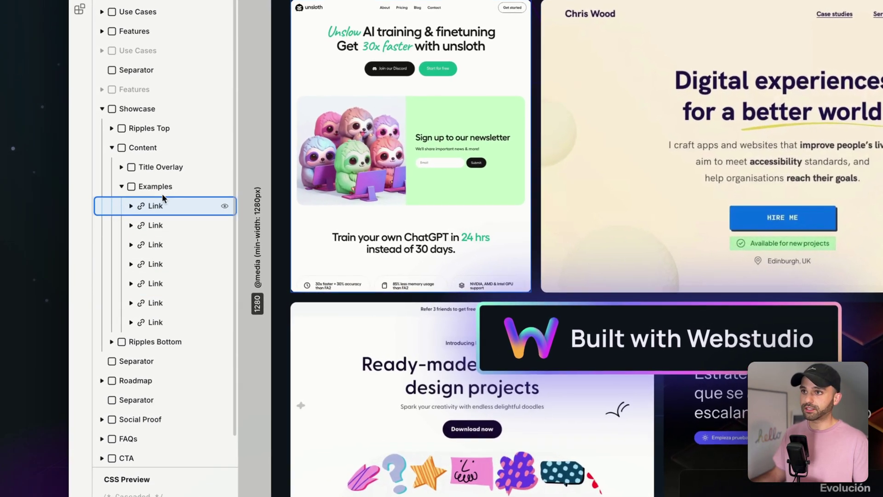
click(133, 216)
scroll(373, 184, down, 3)
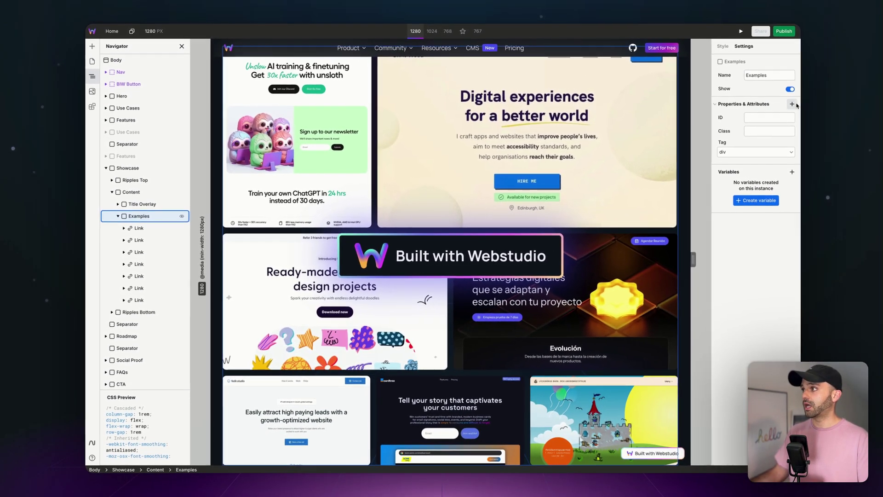
click(788, 105)
text(data-ani)
key(Return)
text(fade)
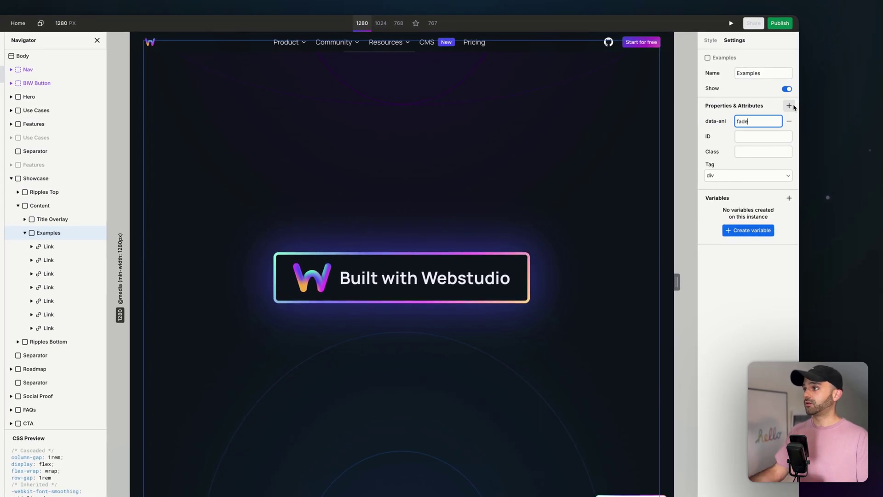
scroll(589, 278, up, 5)
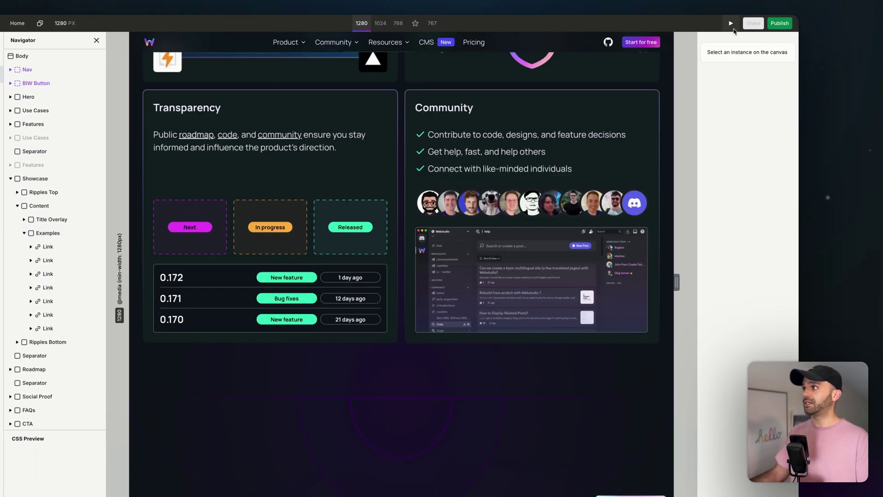
Preview the page and scroll to watch the showcase fade in.
click(733, 29)
scroll(547, 348, down, 8)
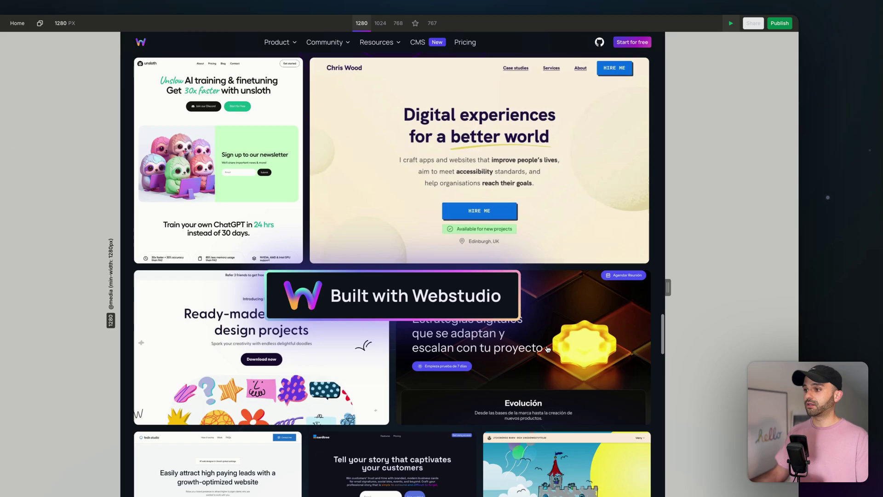
scroll(548, 349, down, 4)
scroll(547, 349, up, 5)
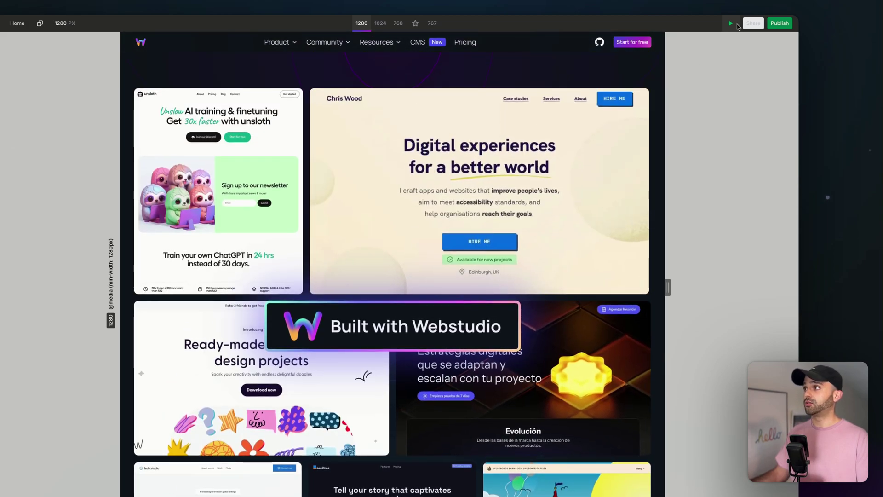
click(736, 24)
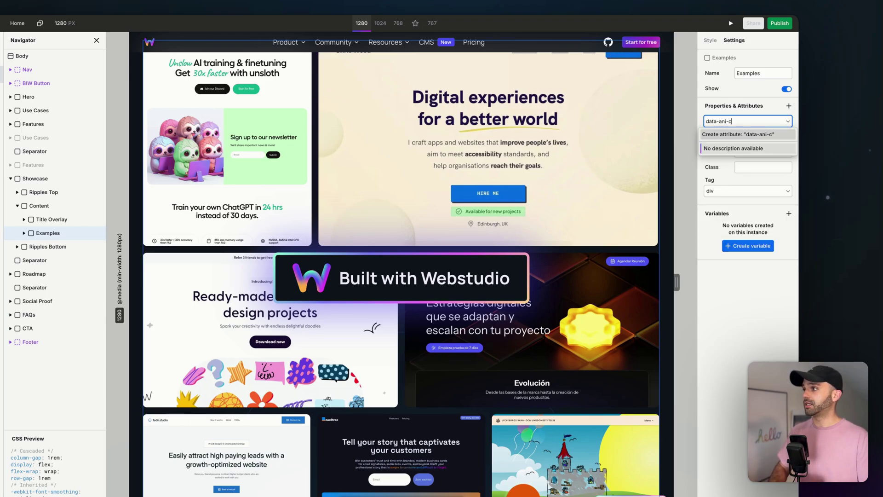
Set data-ani-children to true on Examples and preview the cards animating one by one.
key(Return)
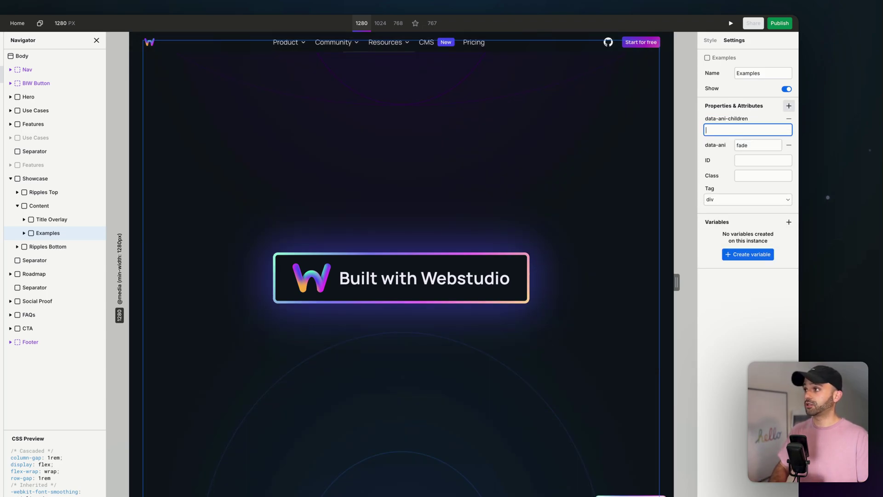
key(Return)
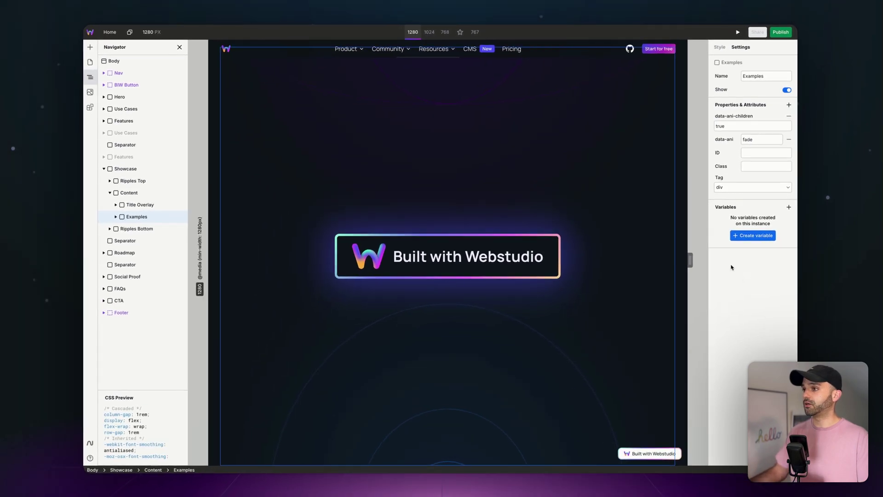
click(738, 32)
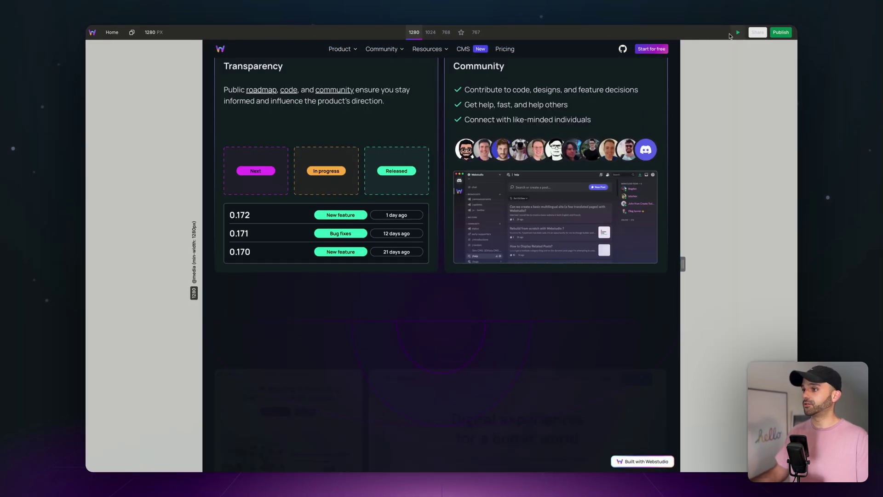
scroll(435, 345, down, 5)
scroll(436, 345, down, 5)
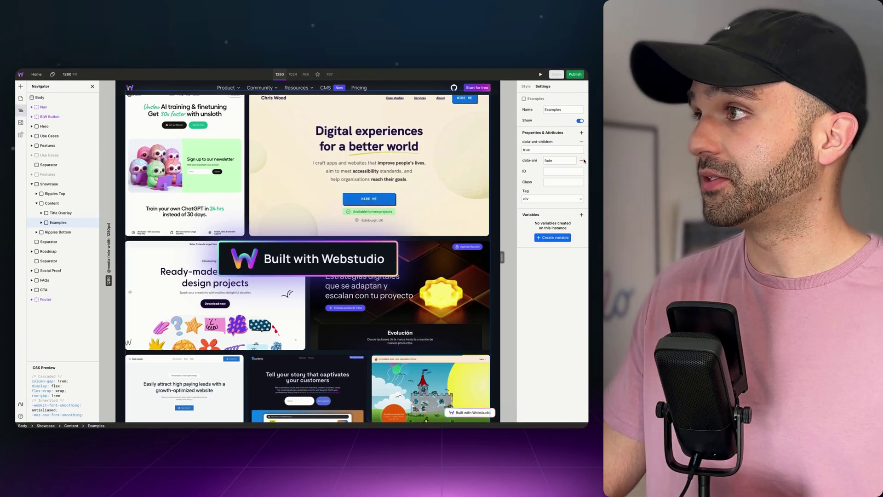
Remove data-ani from Examples and add a data-ani-progress attribute instead.
click(581, 160)
click(581, 133)
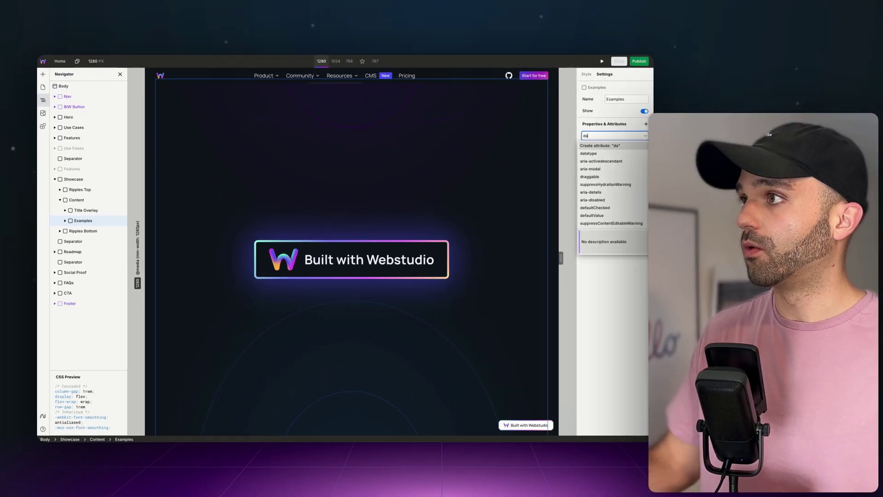
text(data-ani)
text(-progress)
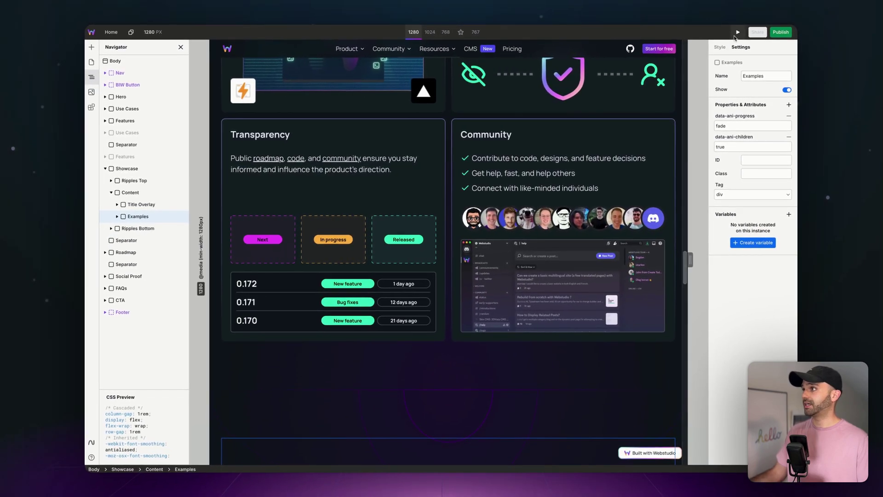
Preview the page, scrolling to see the scroll-linked fade on the showcase.
click(736, 33)
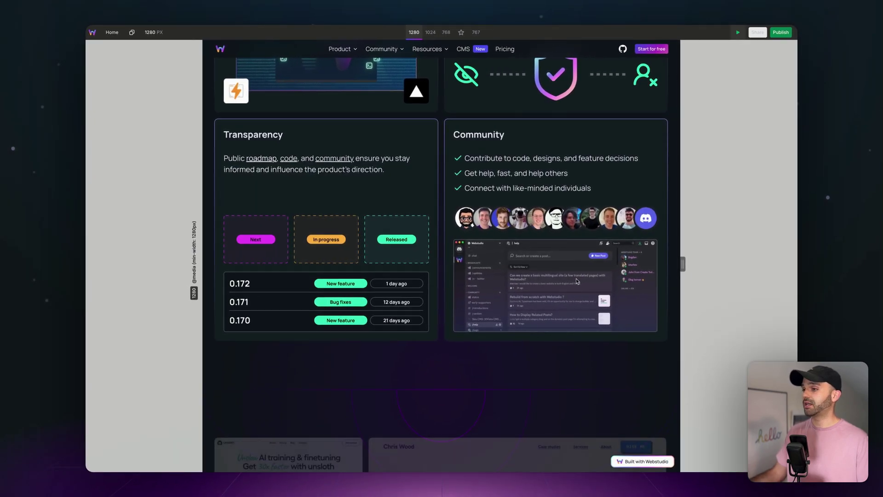
scroll(576, 350, down, 5)
scroll(576, 349, down, 6)
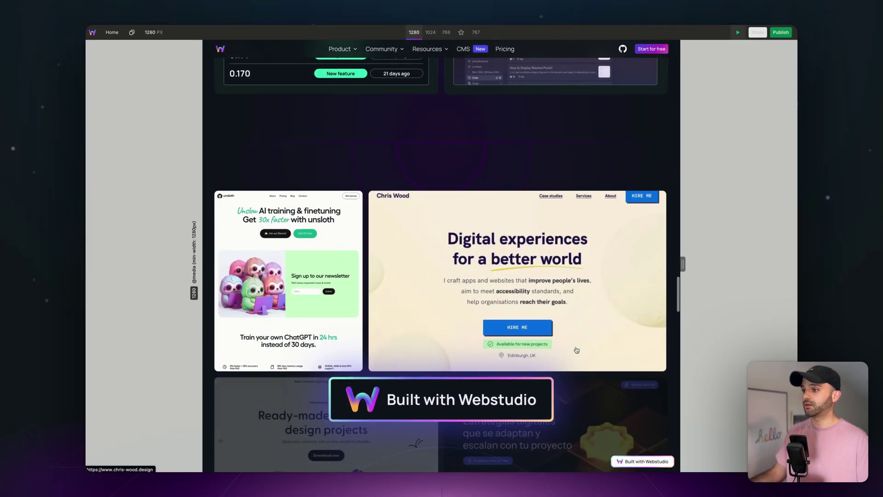
scroll(577, 350, up, 10)
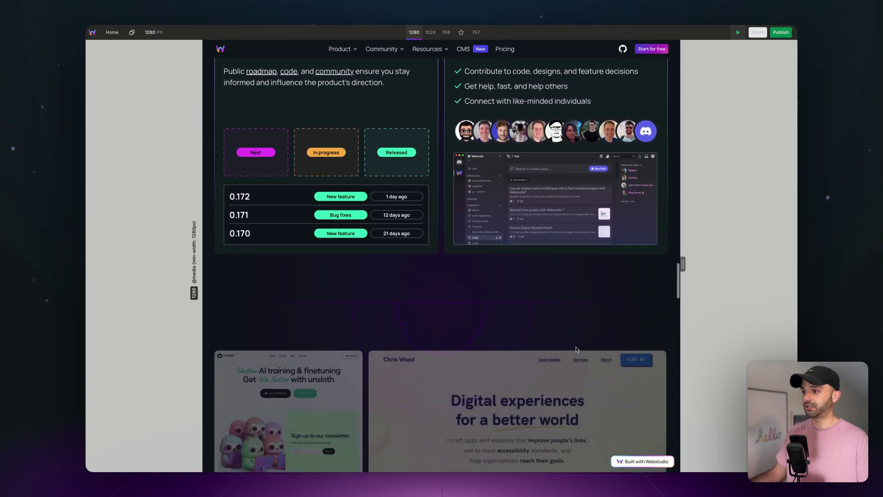
scroll(575, 349, down, 3)
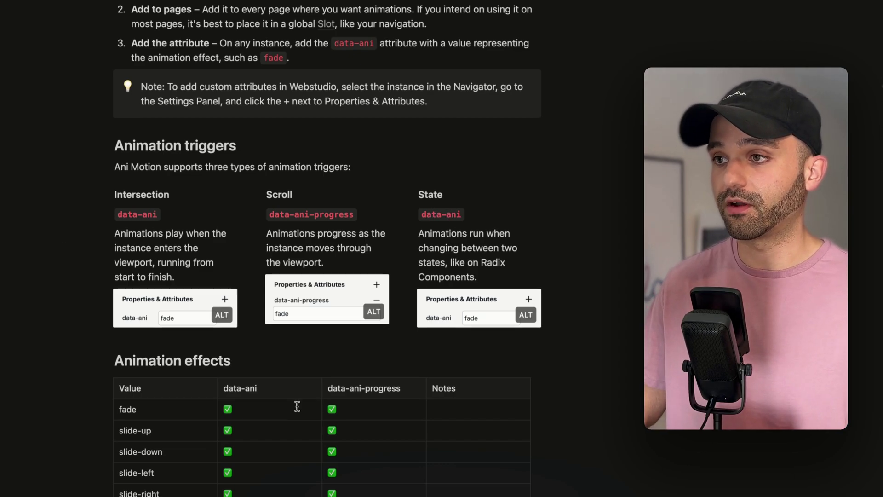
Scroll the homepage canvas down to the Frequently asked questions section.
scroll(297, 406, down, 10)
scroll(297, 406, down, 5)
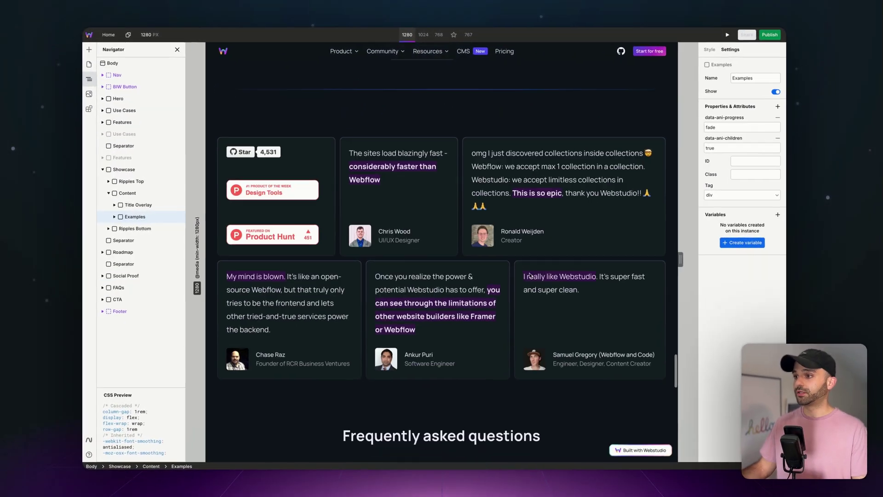
Add a data-ani attribute with value expand to the first FAQ item's Item Content.
scroll(530, 275, down, 6)
click(515, 174)
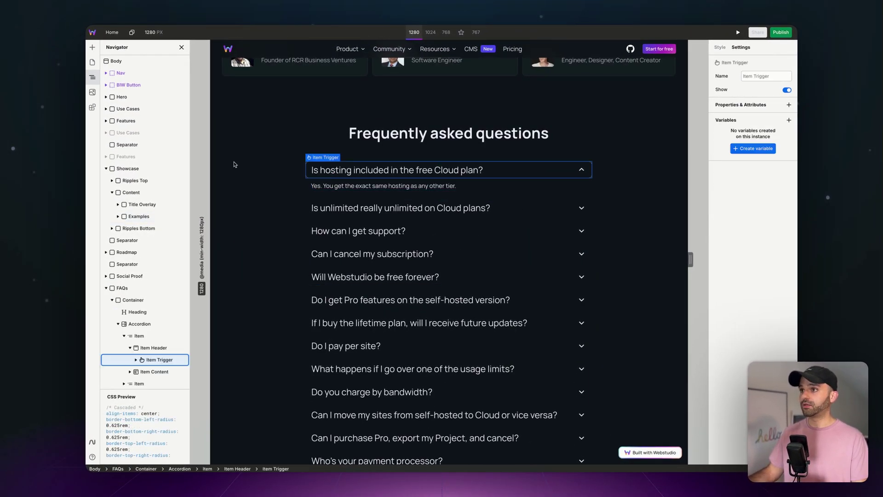
scroll(138, 230, down, 3)
click(146, 239)
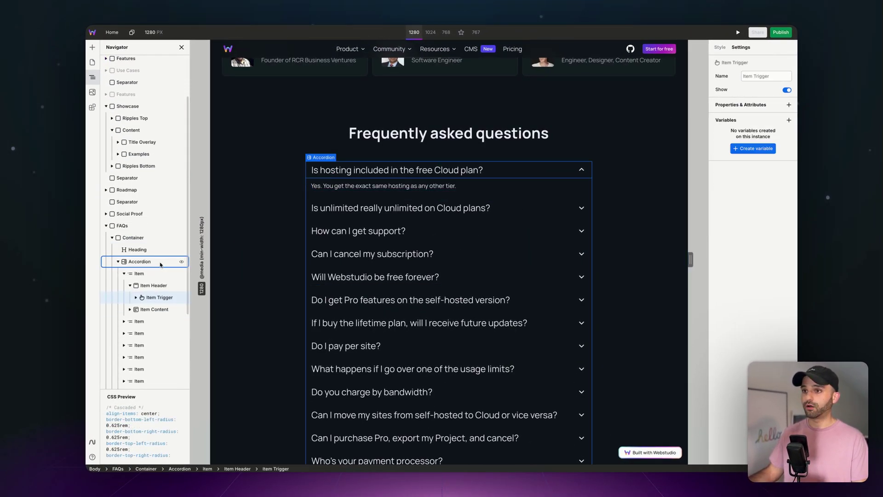
scroll(223, 239, down, 1)
click(217, 240)
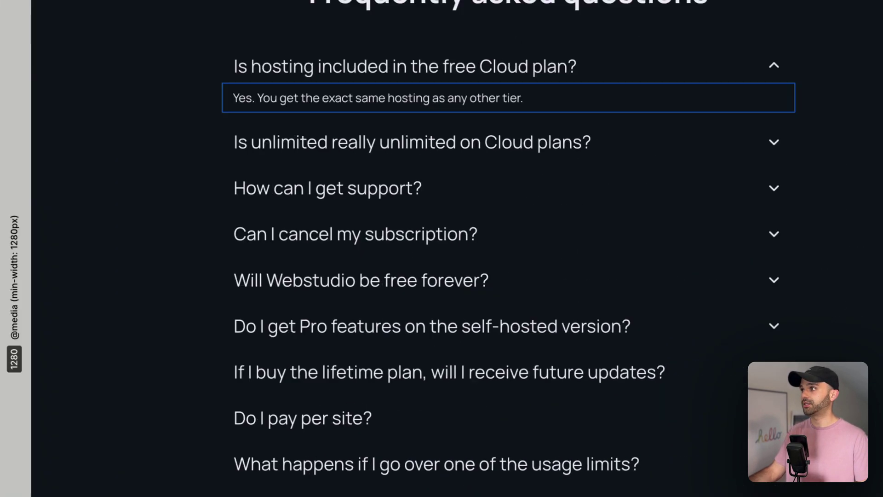
click(815, 103)
text(data-ani)
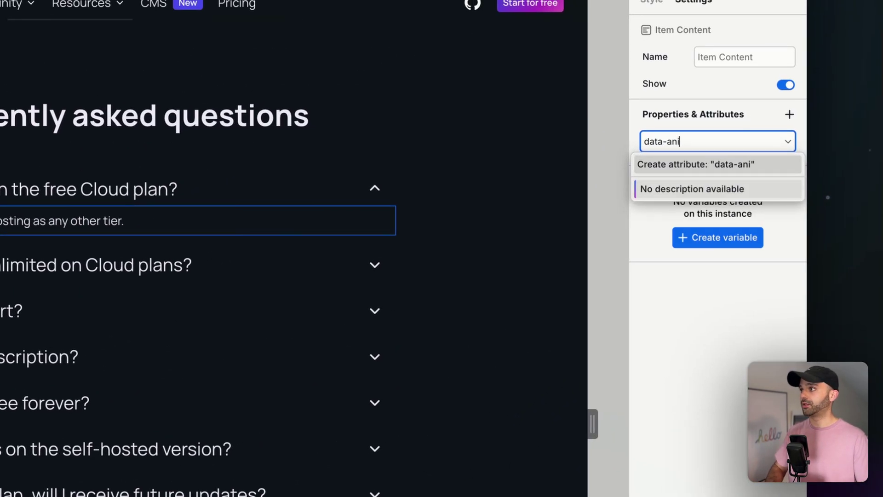
key(Return)
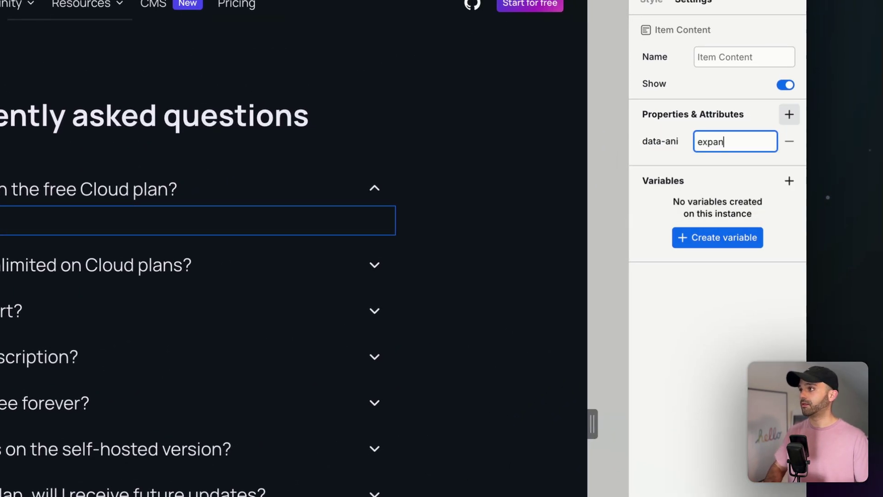
Preview and toggle the first FAQ question open and closed to watch the expand.
key(super+shift+p)
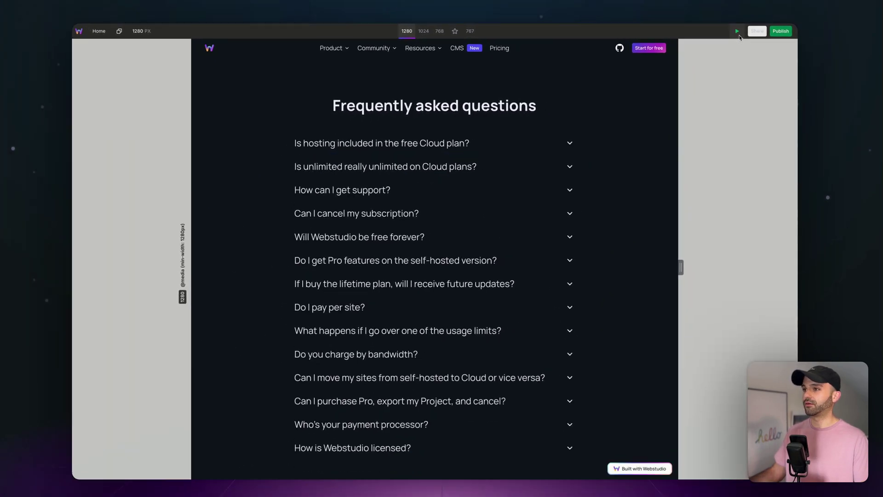
click(491, 169)
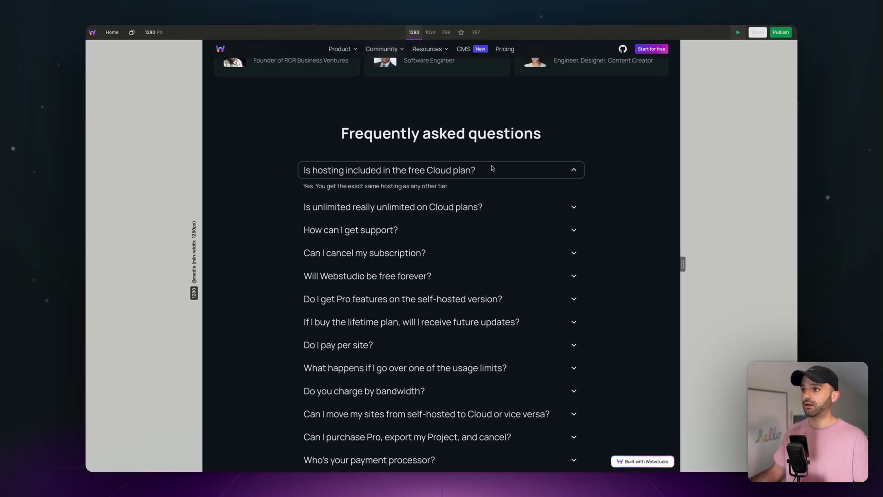
click(492, 168)
click(491, 169)
click(491, 168)
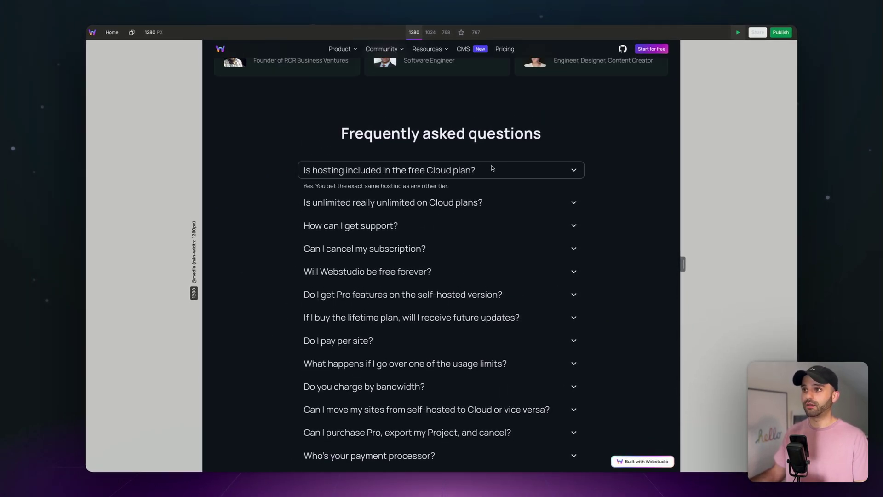
click(492, 168)
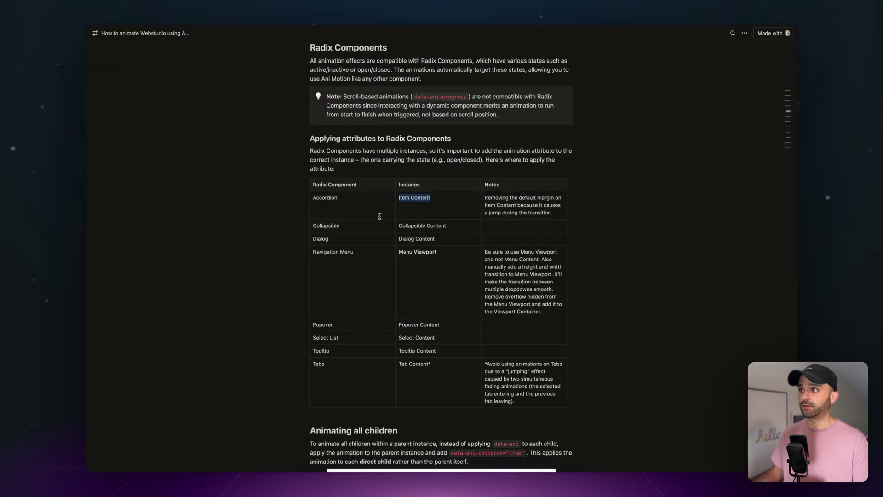
Review the fade and expand effects, then highlight Navigation Menu's Menu Viewport in the Radix table.
scroll(379, 216, up, 7)
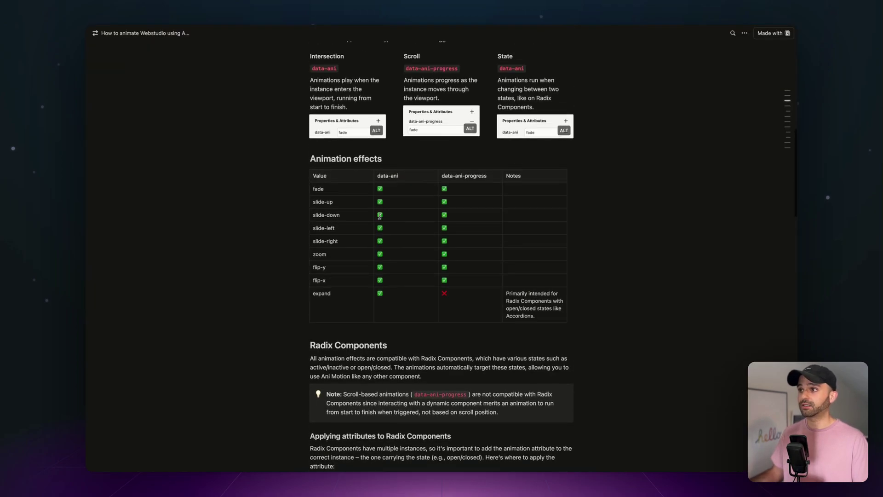
double_click(318, 188)
double_click(322, 293)
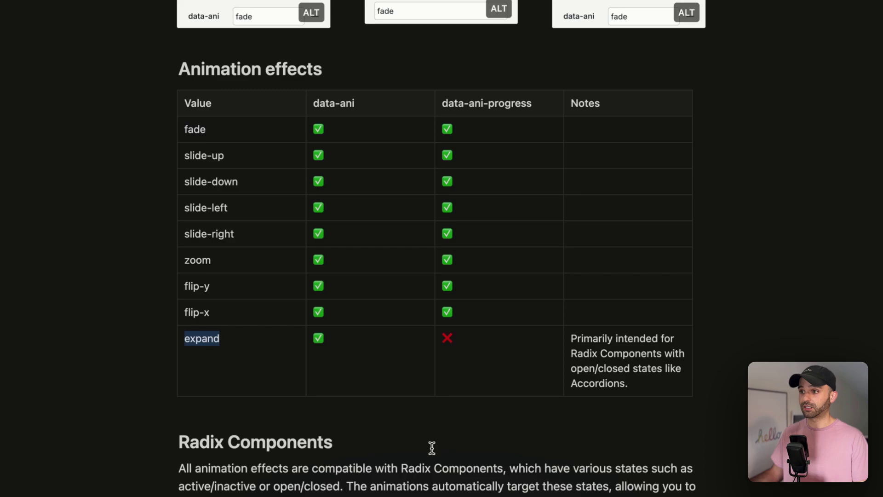
drag(183, 136, 204, 306)
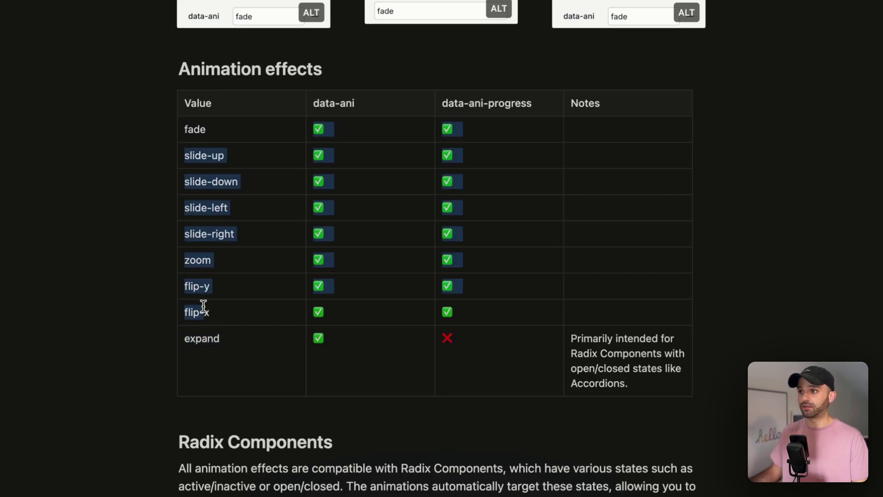
click(245, 321)
scroll(372, 354, down, 15)
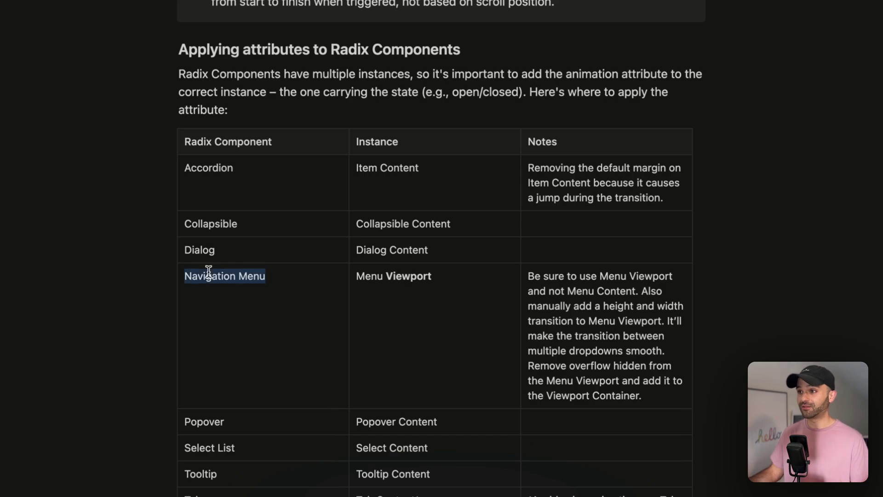
drag(354, 275, 442, 275)
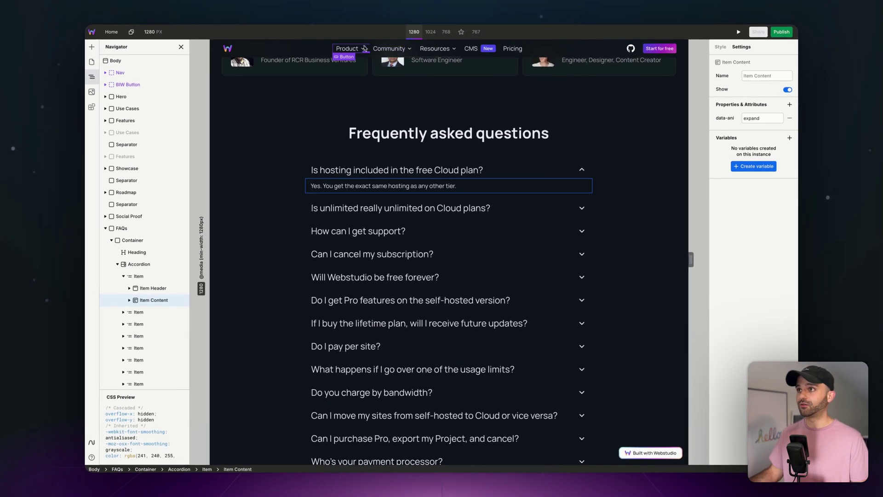
Select Menu Viewport under Viewport Container and give it a data-ani attribute of zoom.
click(167, 288)
click(172, 300)
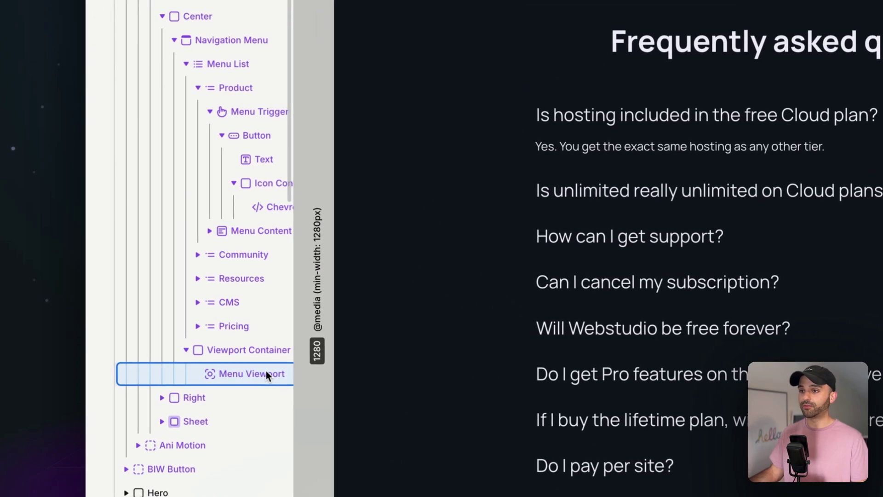
text(data-ani)
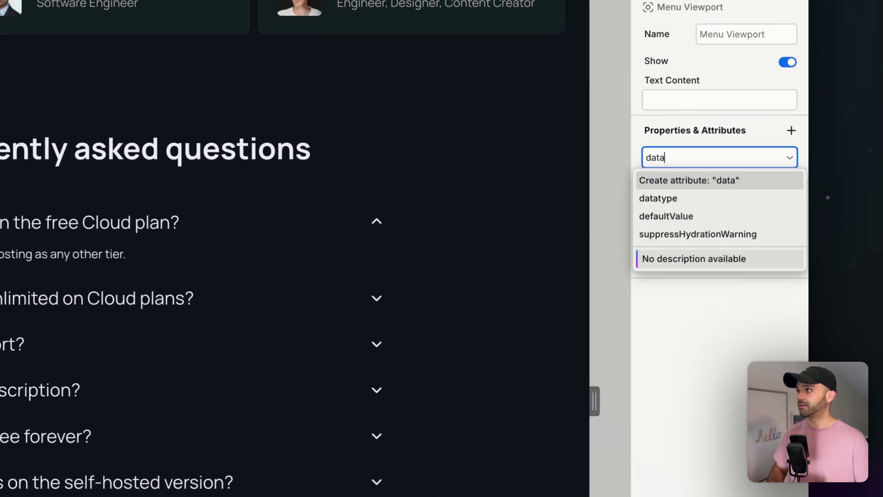
key(Return)
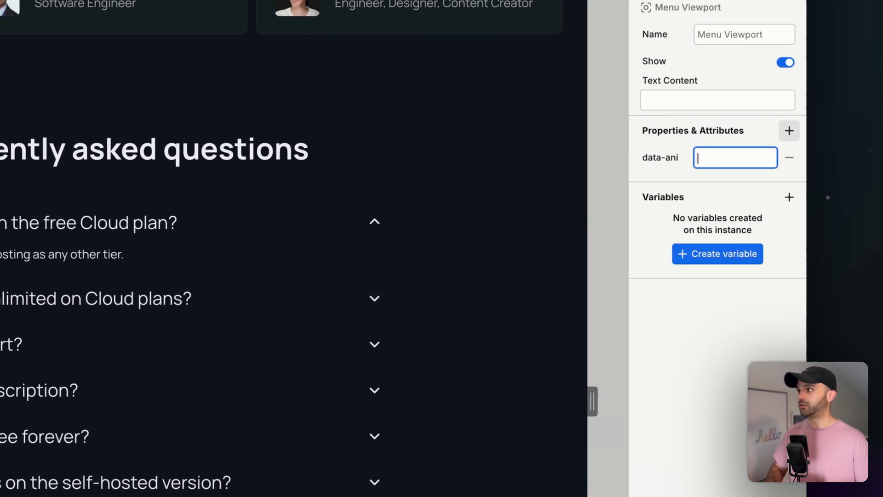
text(zoom)
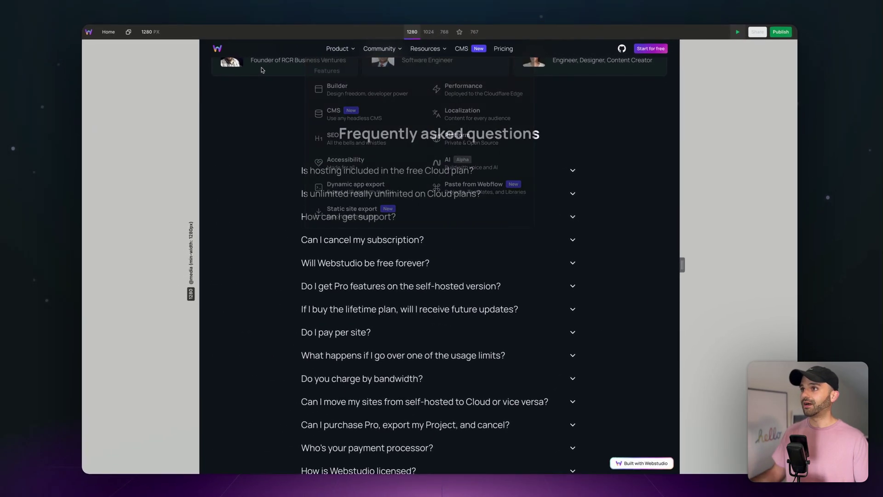
mouse_move(341, 48)
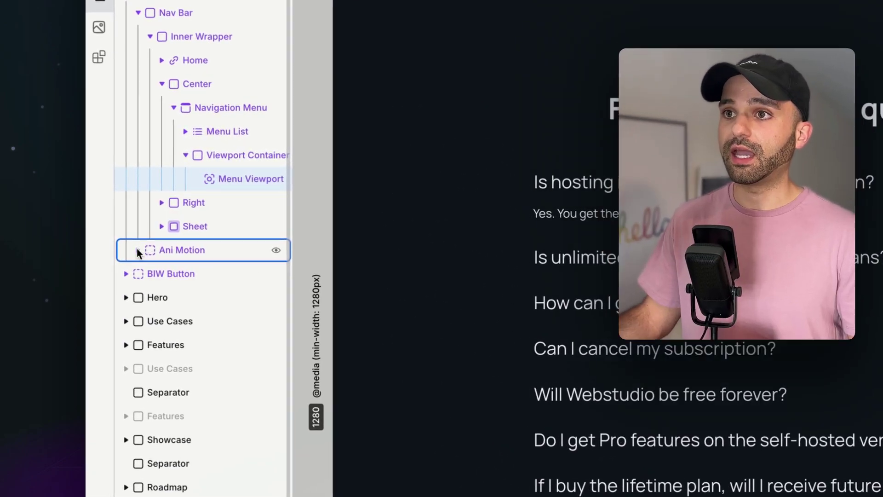
click(112, 204)
click(197, 298)
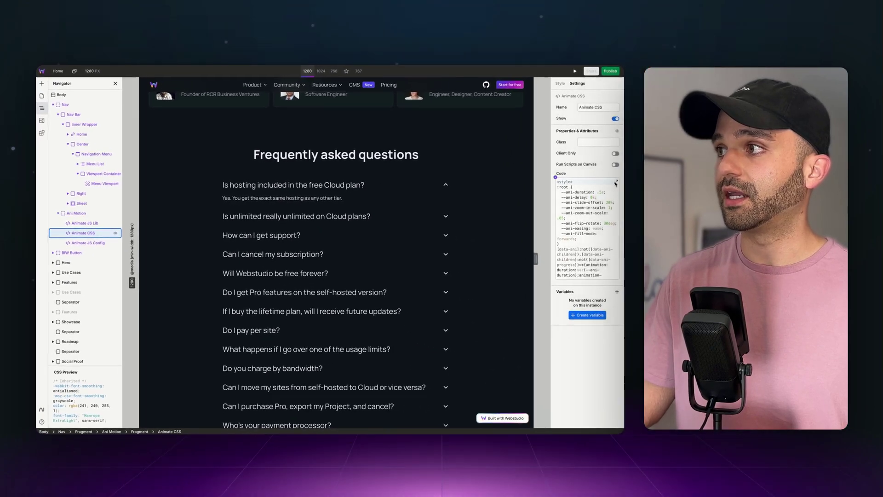
click(736, 241)
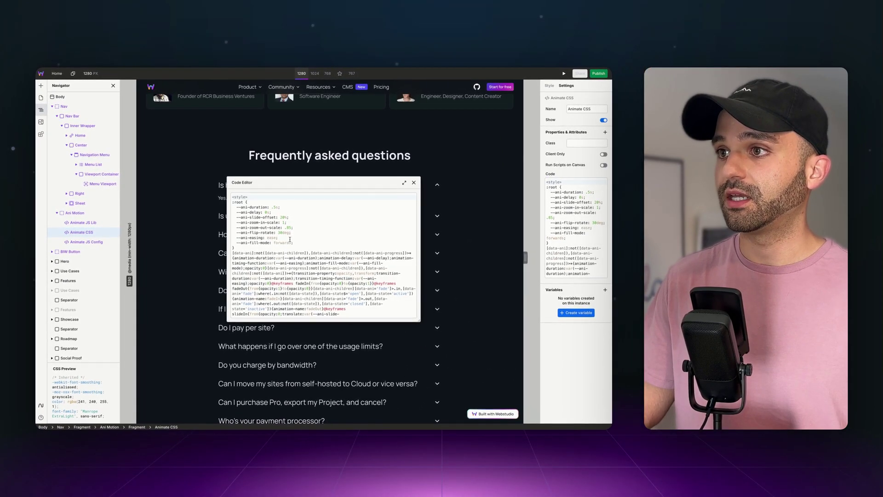
click(379, 257)
drag(297, 242, 232, 207)
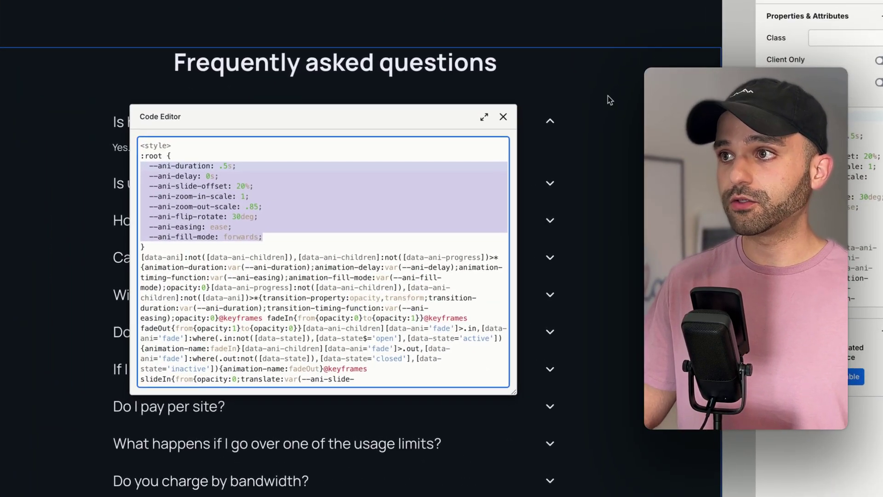
click(503, 116)
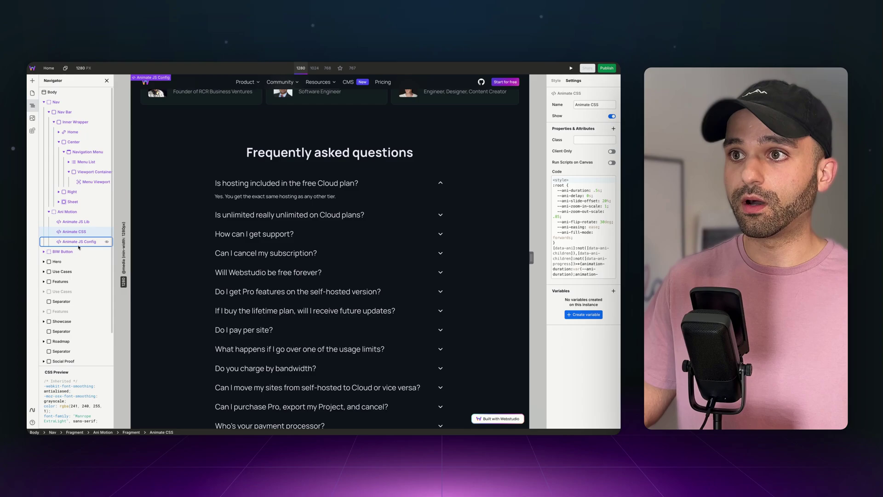
click(604, 182)
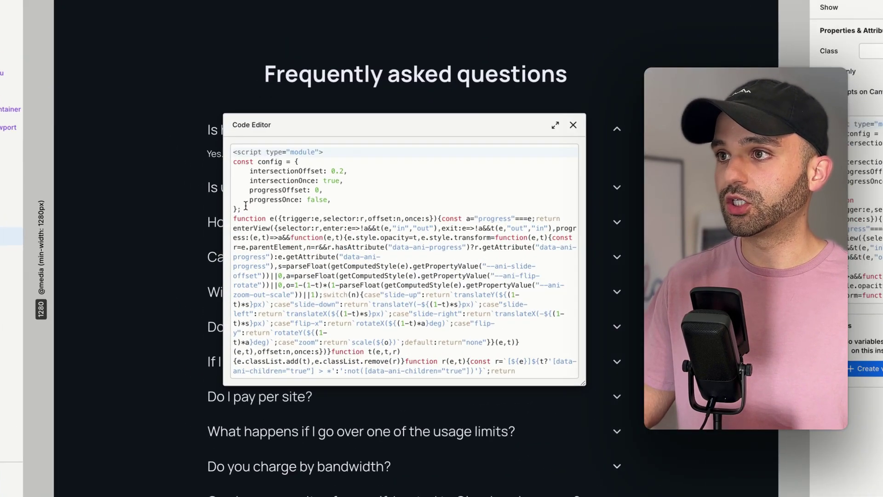
drag(237, 227, 233, 202)
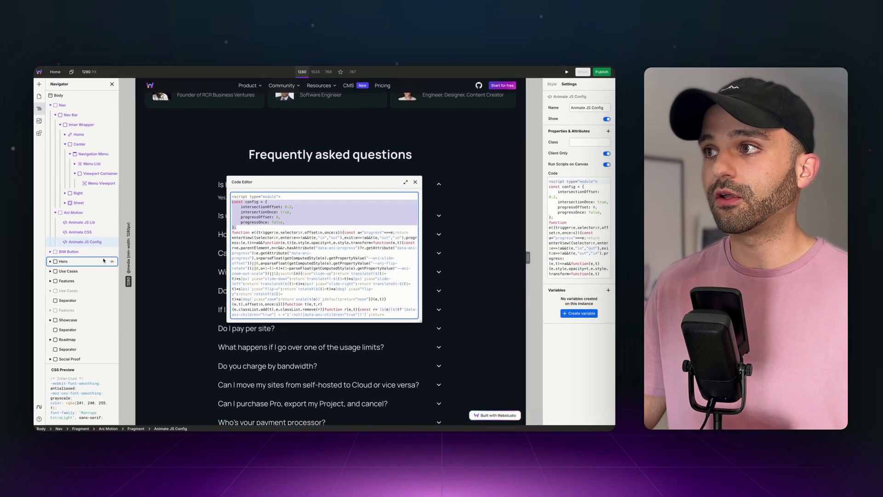
click(413, 183)
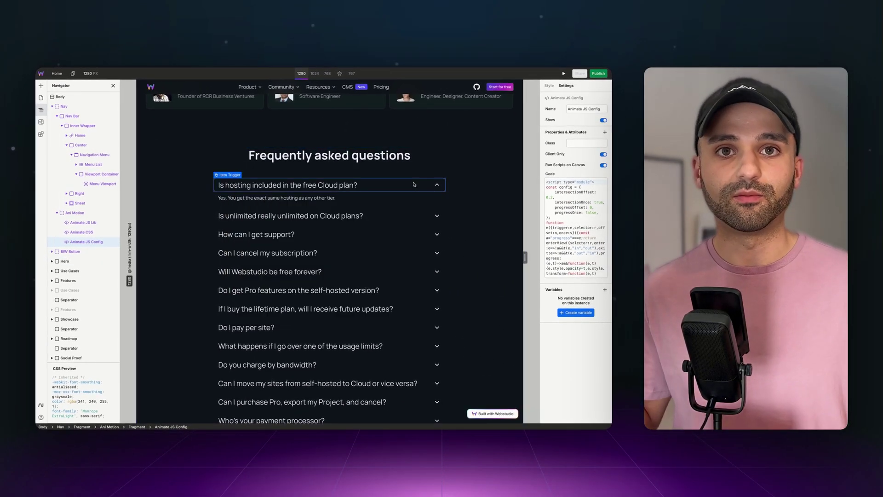